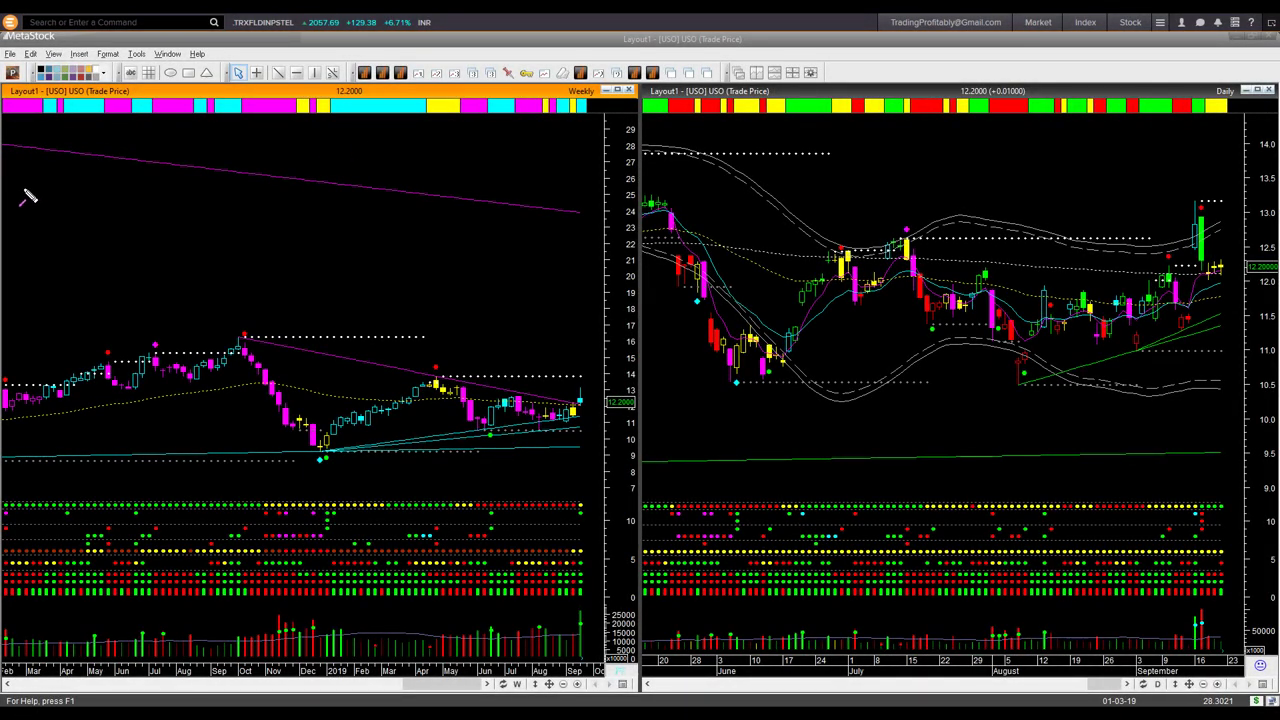
Draw arrows pointing at the USO chart title and at the Weekly and Daily interval labels of the two charts.
drag(22, 188, 50, 100)
drag(519, 47, 565, 88)
drag(1176, 52, 1212, 90)
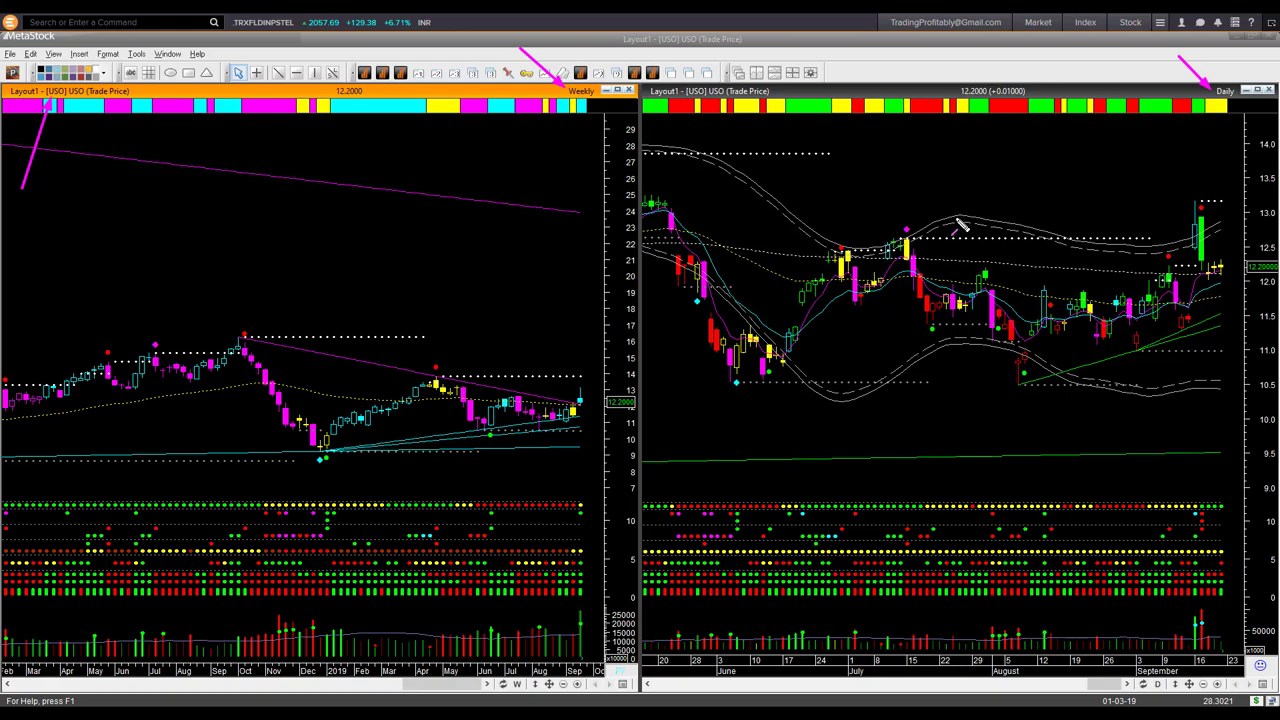
Mark the converging upper and lower trend lines and the latest candle on the weekly USO chart with arrows.
drag(452, 448, 575, 441)
drag(460, 374, 555, 398)
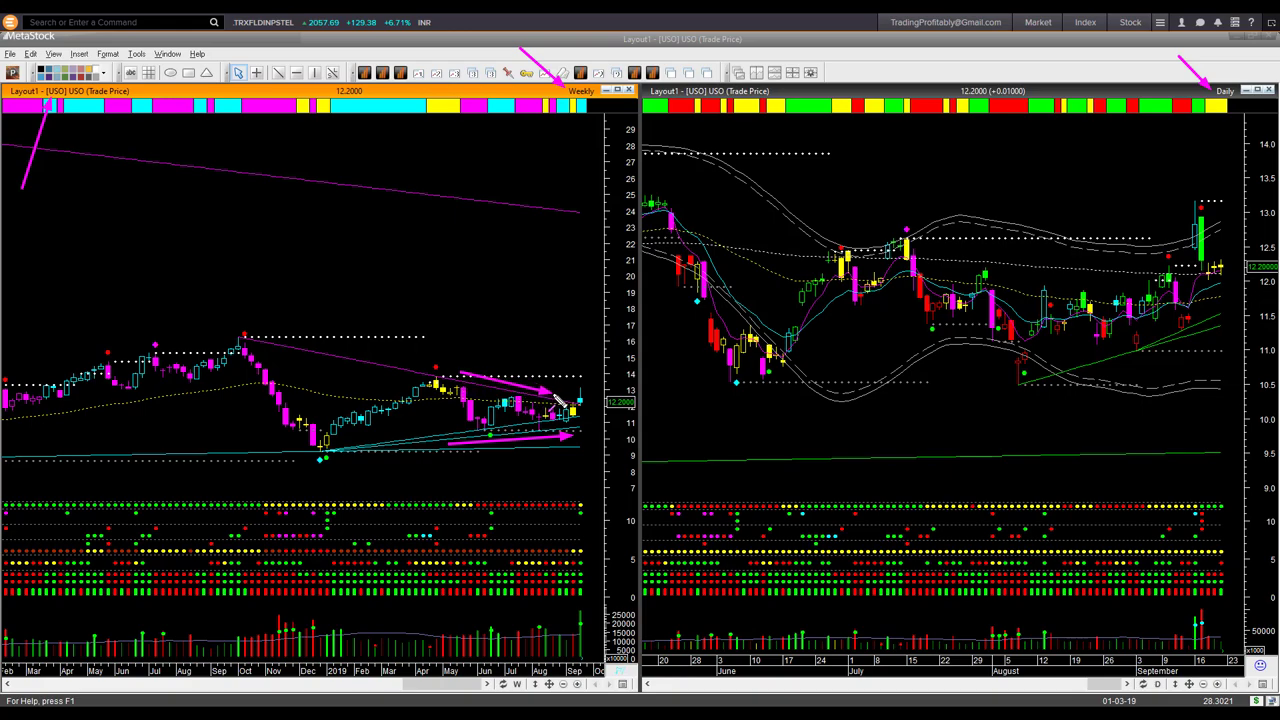
drag(497, 345, 515, 382)
drag(480, 468, 517, 446)
drag(601, 331, 590, 400)
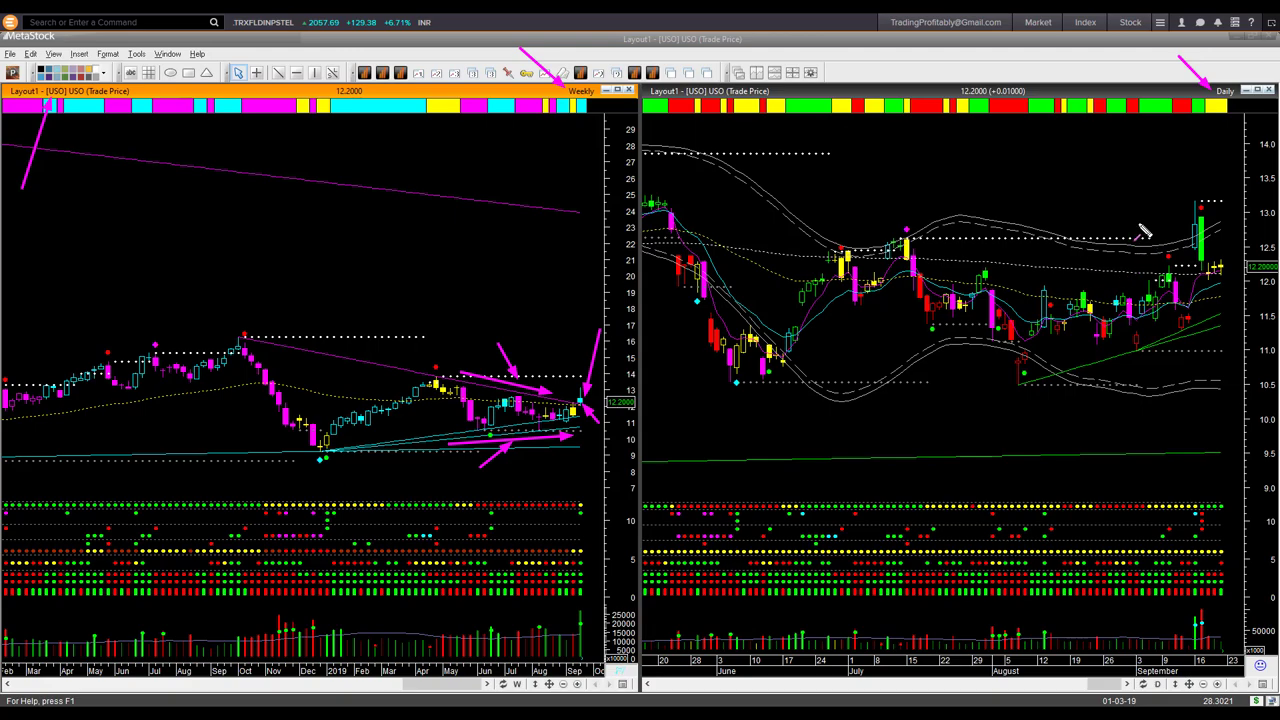
Mark the mid-September spike candle and the price movement after it on the daily USO chart with arrows.
drag(1122, 204, 1192, 242)
drag(1156, 168, 1195, 212)
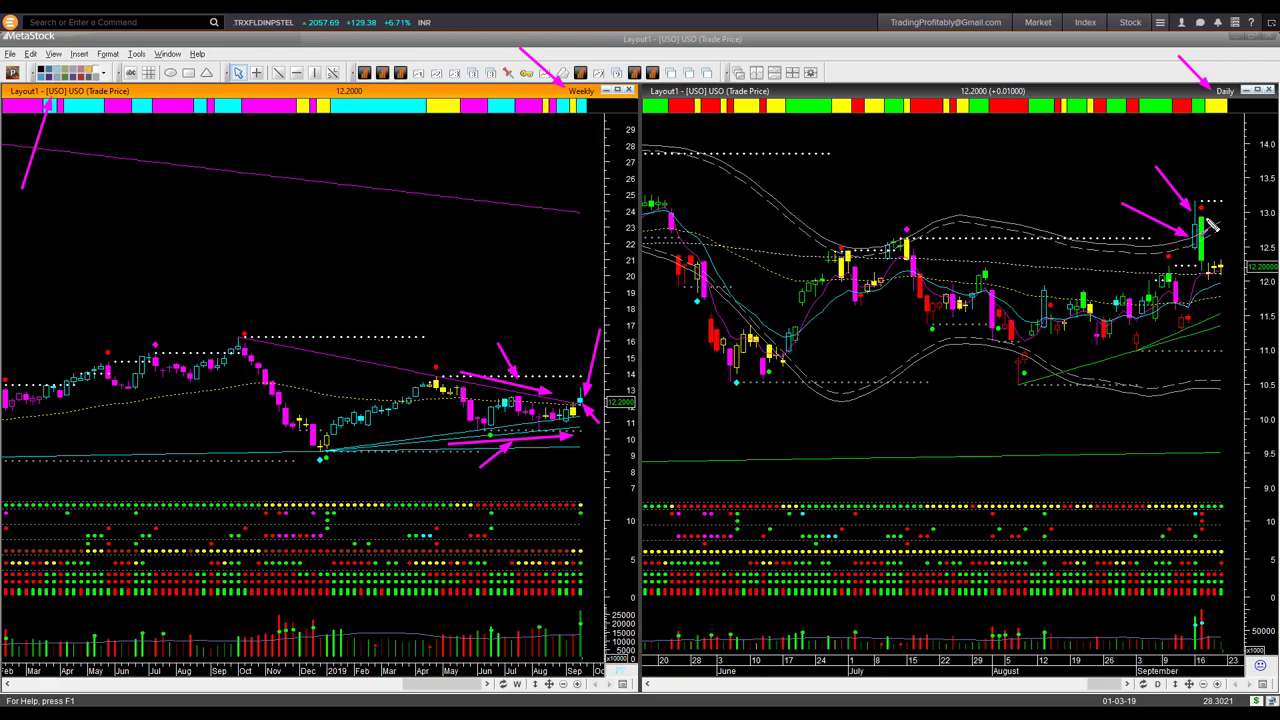
mouse_move(1207, 224)
mouse_down()
mouse_move(1214, 264)
mouse_move(1200, 274)
mouse_move(1240, 287)
mouse_move(1263, 250)
mouse_move(1230, 266)
mouse_up()
drag(1232, 262, 1238, 236)
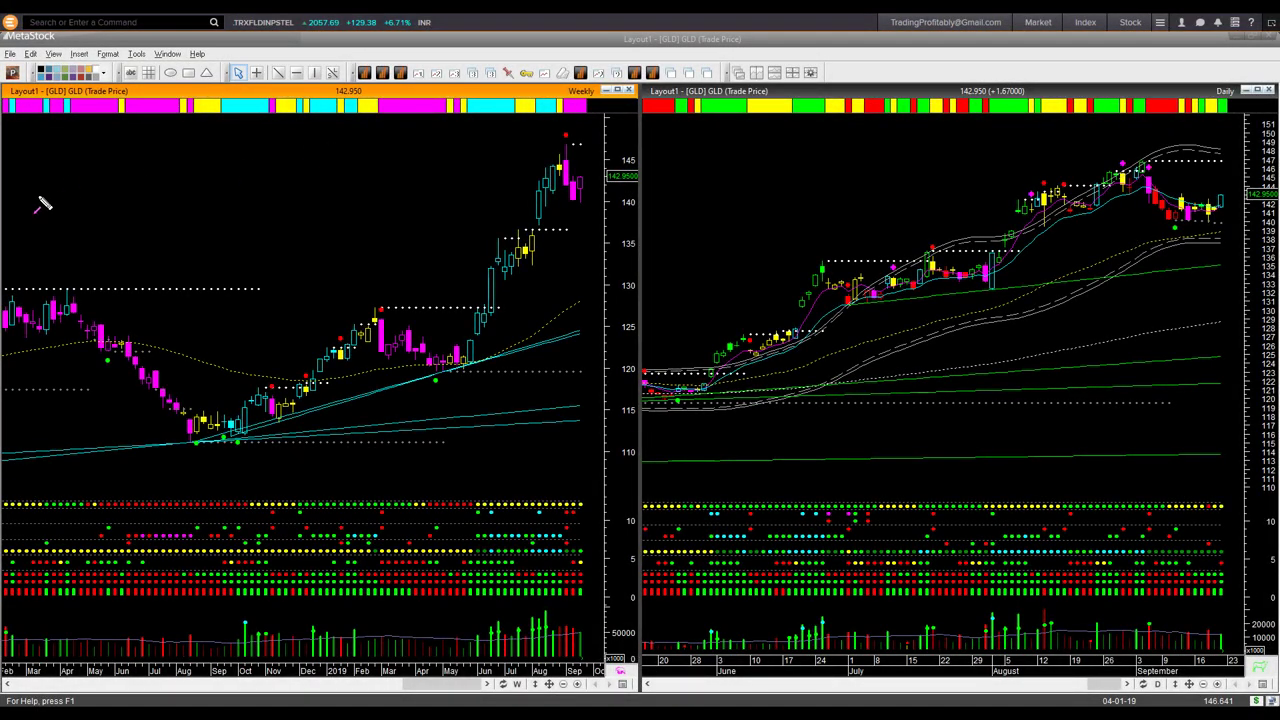
On the weekly GLD chart, draw arrows to the title, the recent price peak and the latest indicator dots.
drag(18, 138, 40, 88)
drag(505, 128, 565, 150)
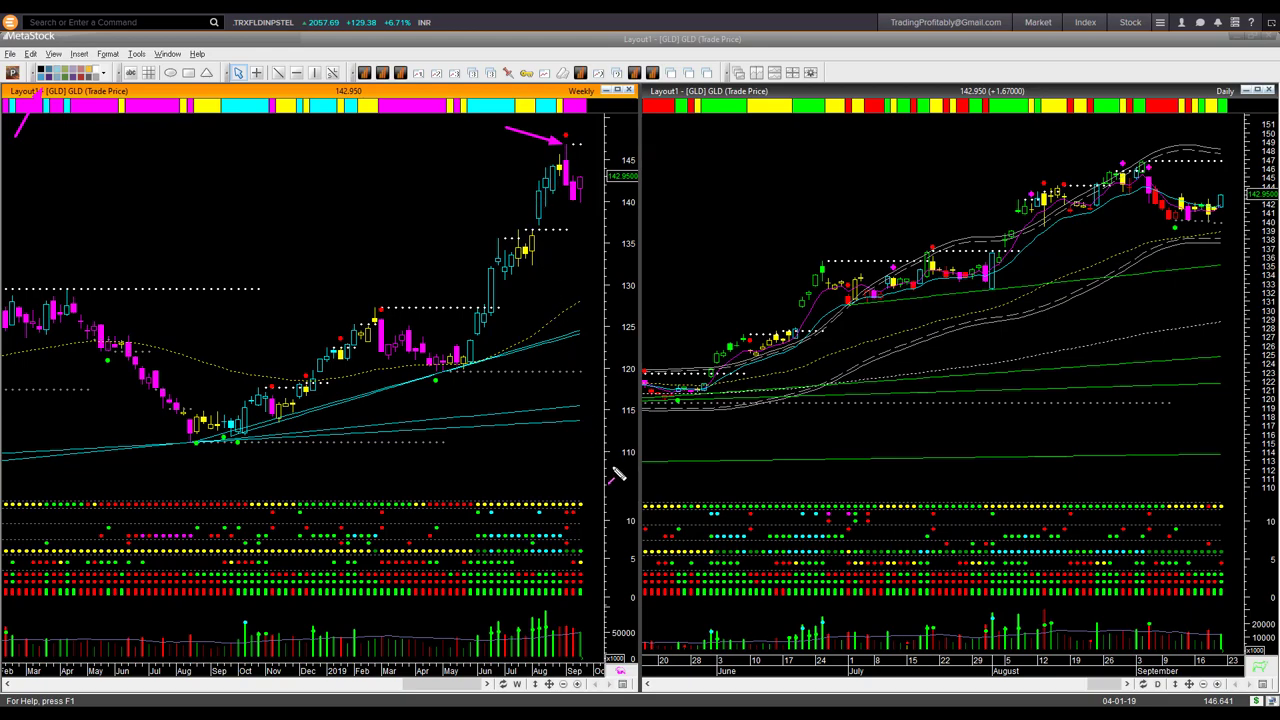
drag(600, 528, 577, 550)
drag(612, 541, 591, 557)
Mark the early-September decline and following sideways move on daily GLD, plus the last two weekly candles, with arrows.
drag(1040, 244, 1155, 200)
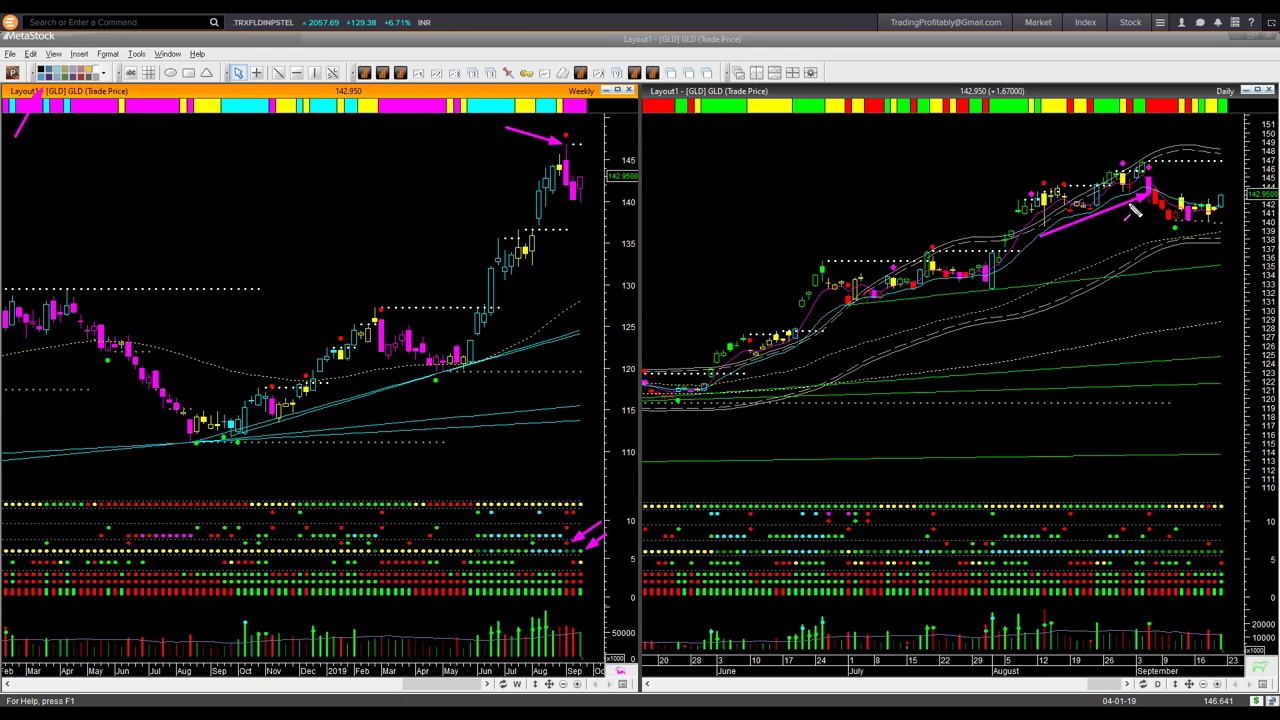
drag(1146, 200, 1168, 236)
drag(605, 259, 577, 214)
drag(626, 212, 593, 200)
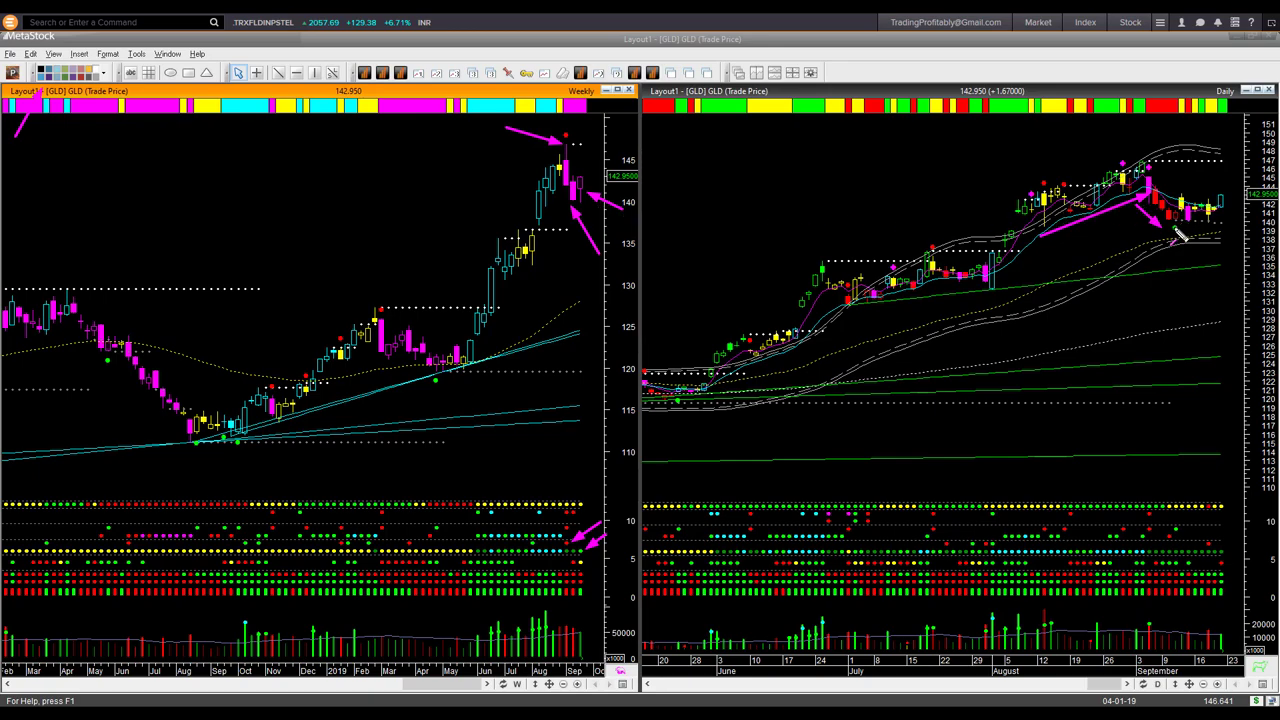
mouse_move(1182, 220)
mouse_down()
mouse_move(1262, 228)
mouse_move(1238, 216)
mouse_up()
drag(1222, 200, 1246, 172)
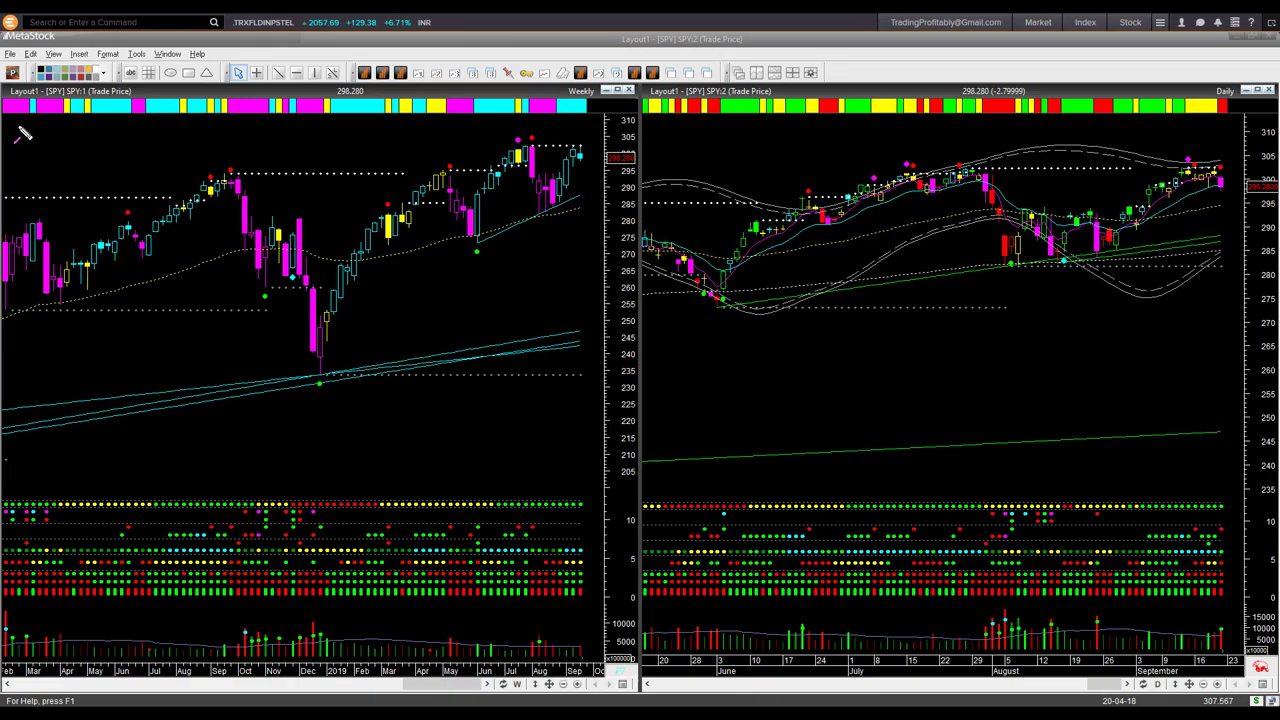
Clear the first arrows on the SPY charts and mark the weekly July high, the drop from it and the dotted resistance line.
drag(8, 132, 30, 113)
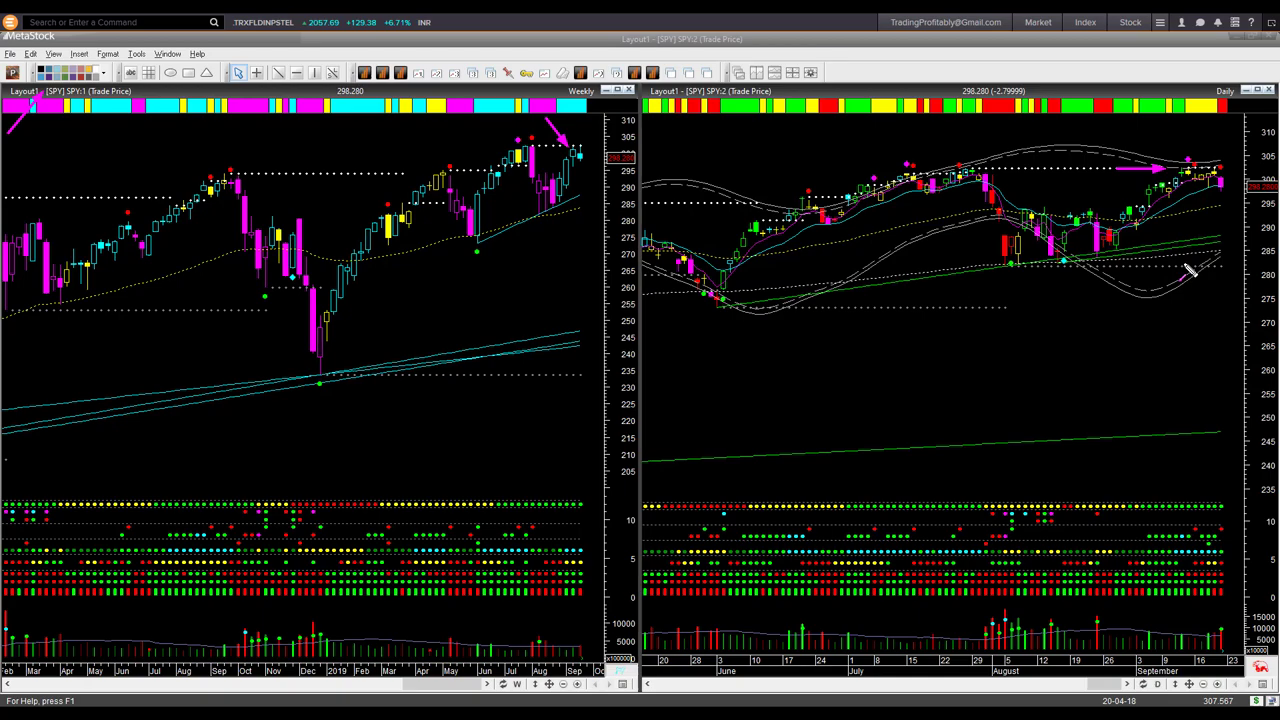
key(Escape)
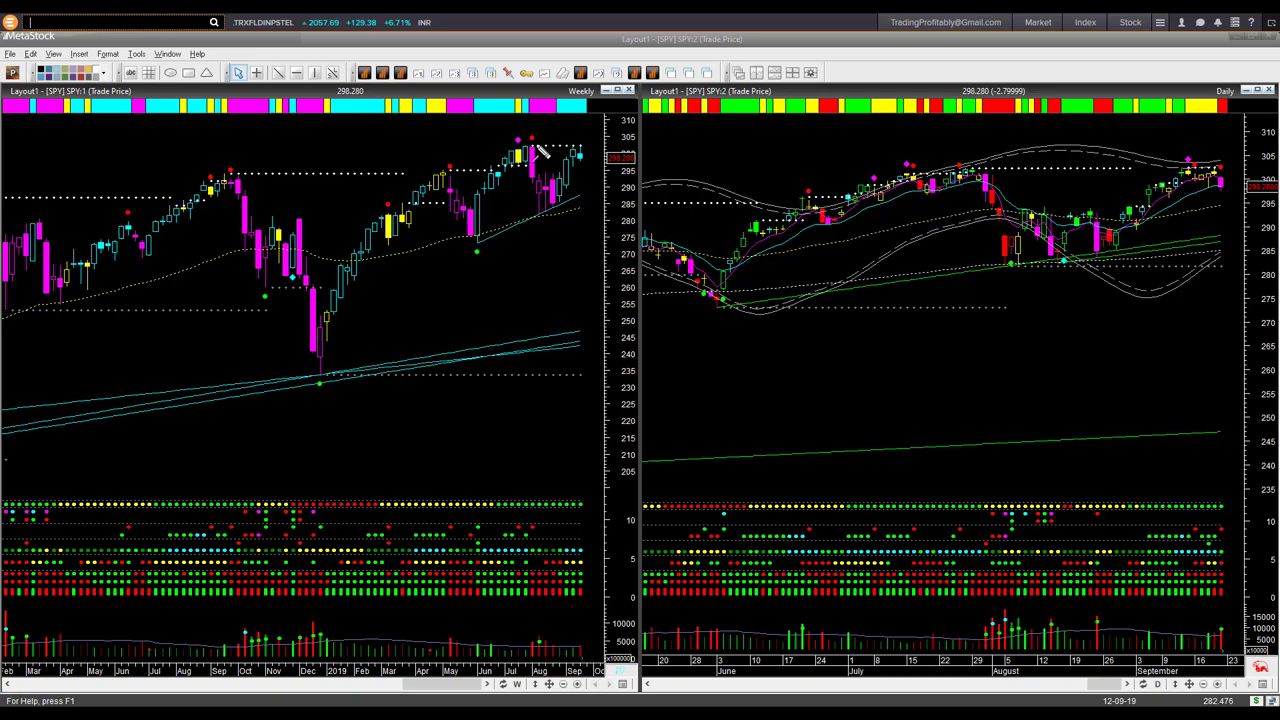
drag(537, 147, 579, 152)
drag(466, 120, 520, 145)
drag(521, 168, 545, 222)
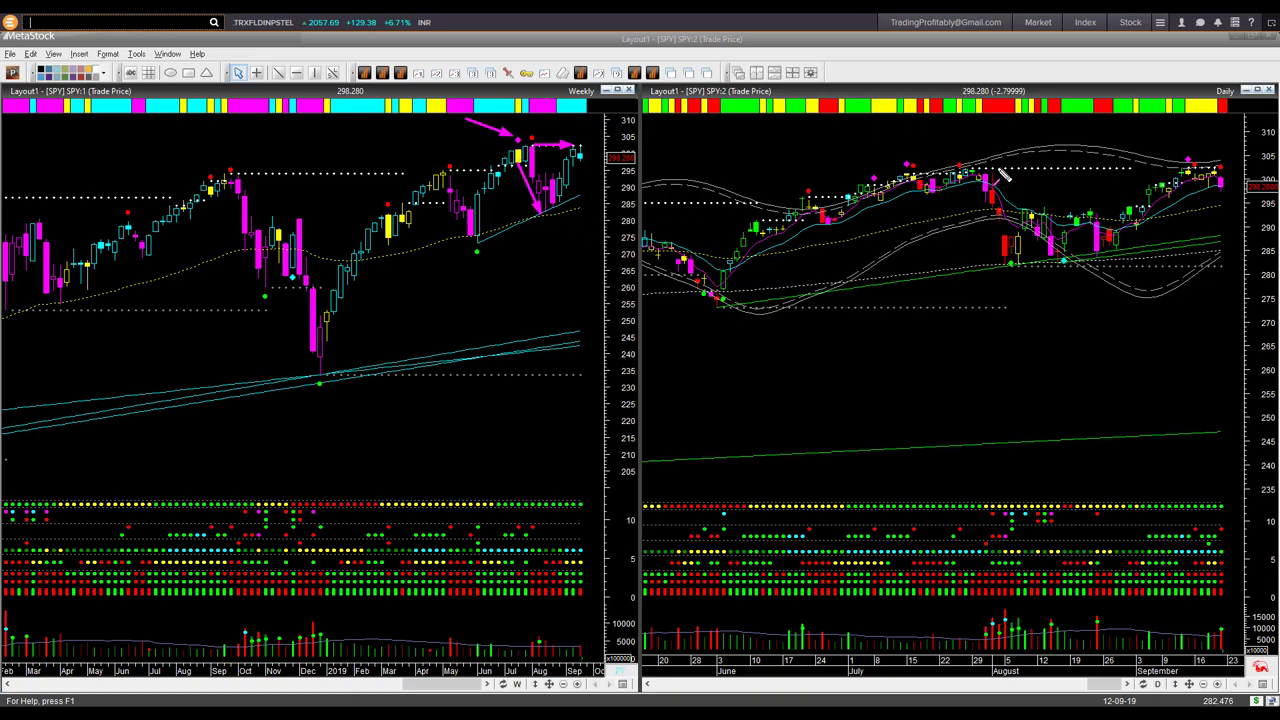
Mark the resistance line, July high, early-August drop, September high and latest candle on daily SPY, and erase the drawings.
drag(999, 168, 1166, 176)
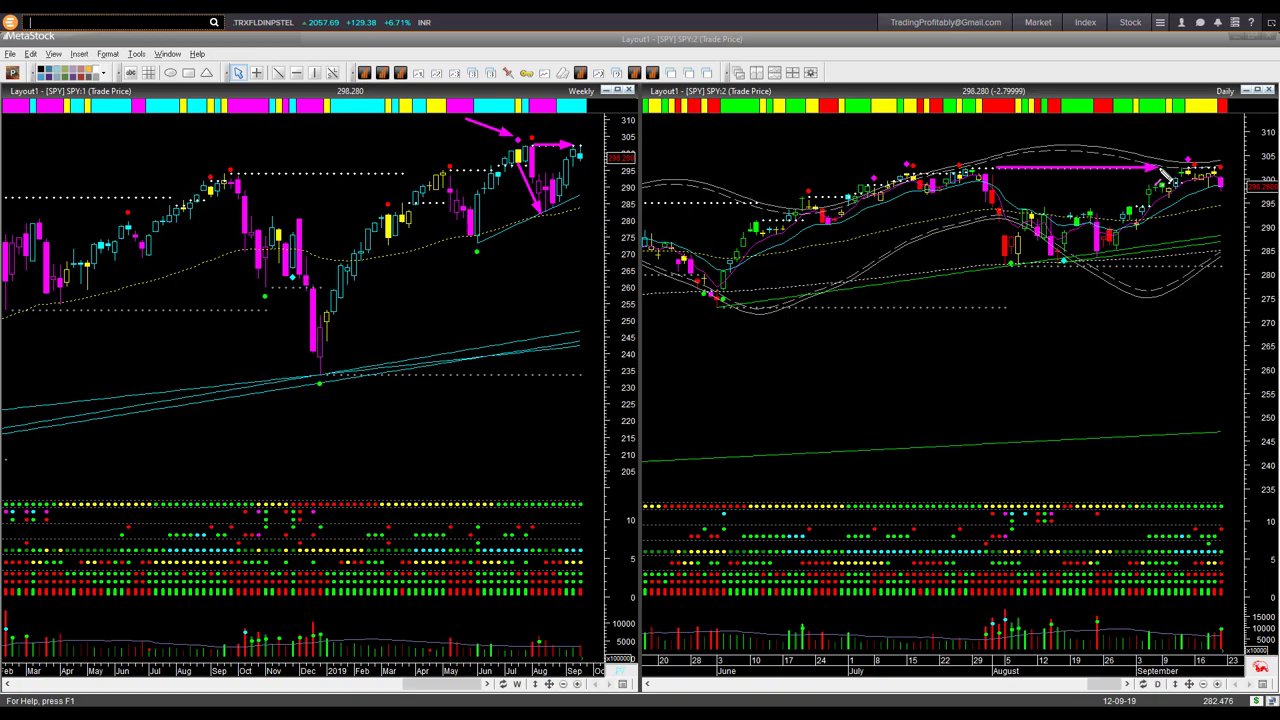
drag(869, 131, 905, 163)
drag(965, 186, 1002, 263)
drag(1163, 119, 1190, 160)
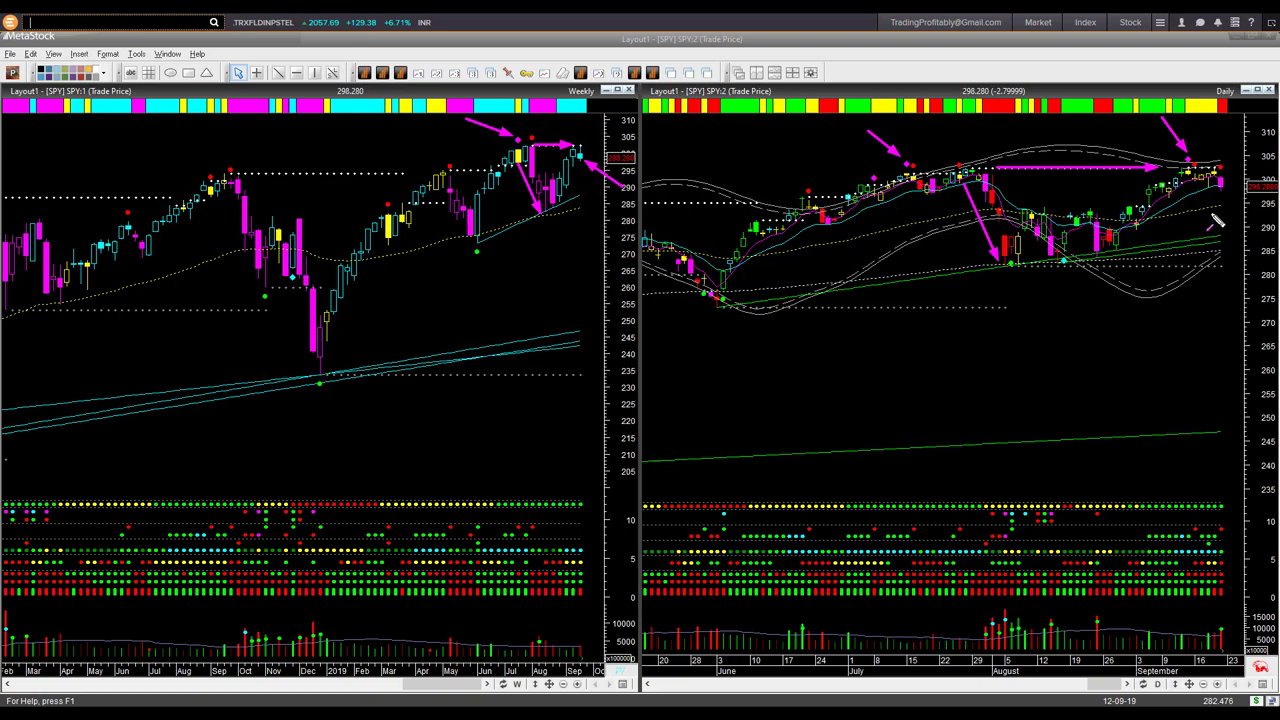
mouse_move(1190, 186)
mouse_down()
mouse_move(1240, 178)
mouse_move(1224, 185)
mouse_up()
key(e)
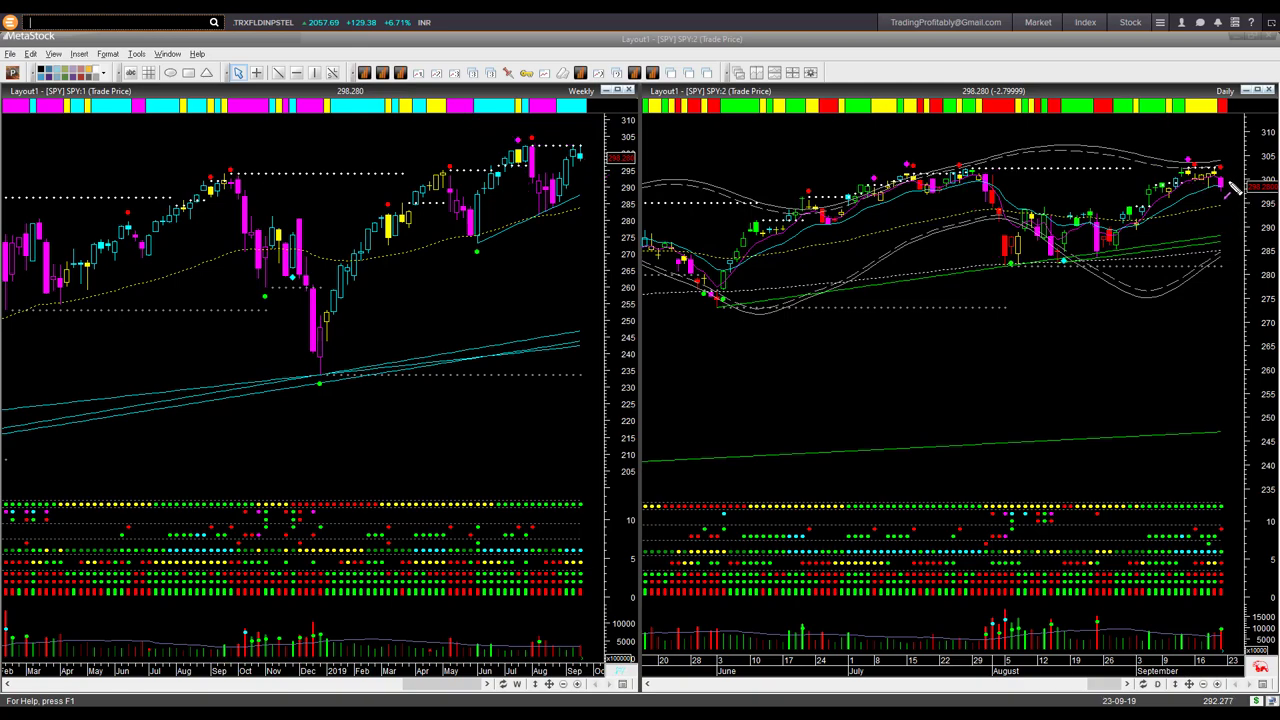
Draw arrows for possible downward and upward moves after the last daily SPY candle and mark the latest weekly candle.
drag(1234, 191, 1251, 215)
drag(605, 130, 582, 156)
drag(1238, 192, 1253, 152)
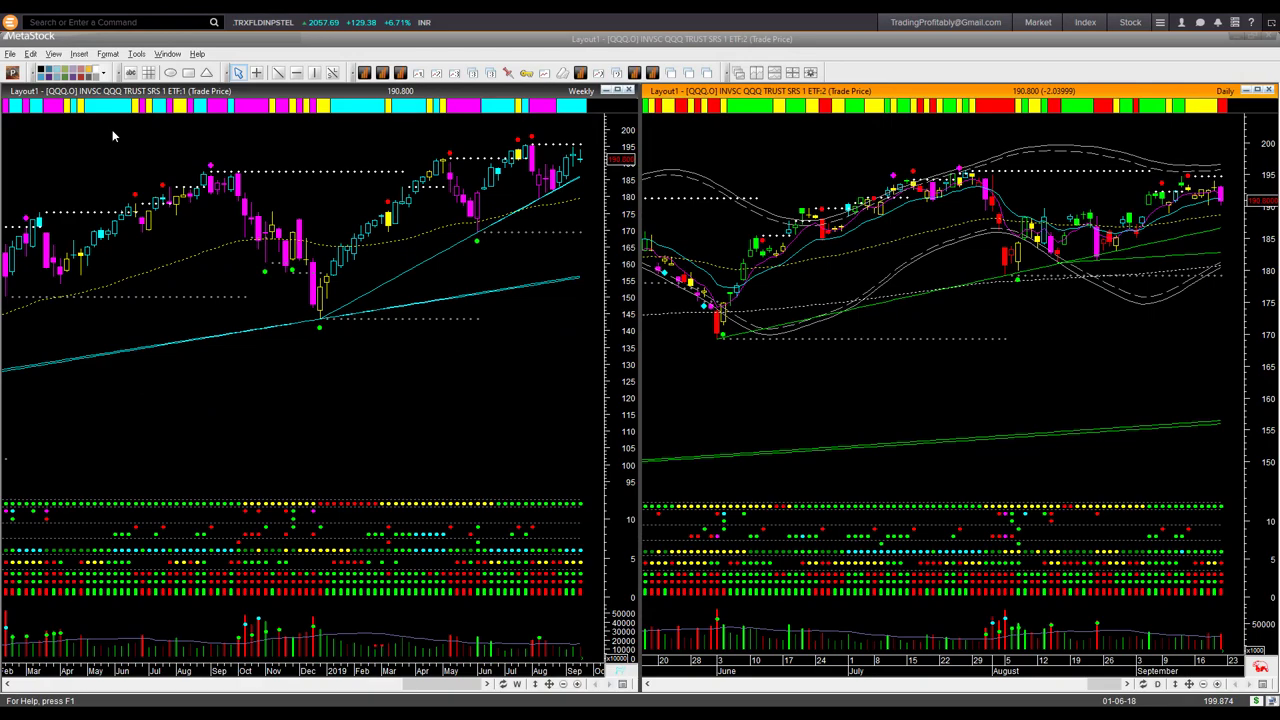
Draw arrows to the QQQ title, the resistance levels and the latest candles on the weekly and daily charts.
drag(16, 152, 42, 102)
drag(548, 114, 570, 144)
drag(1155, 138, 1181, 167)
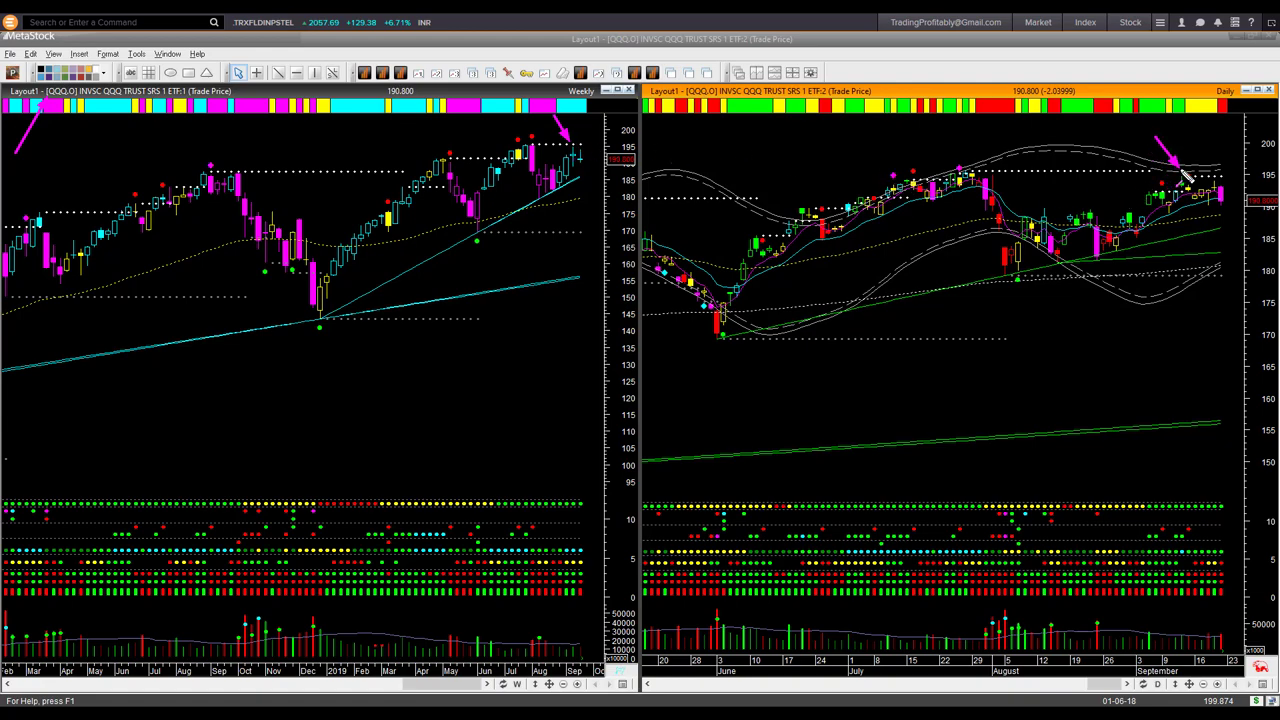
drag(620, 188, 586, 159)
drag(1252, 173, 1229, 196)
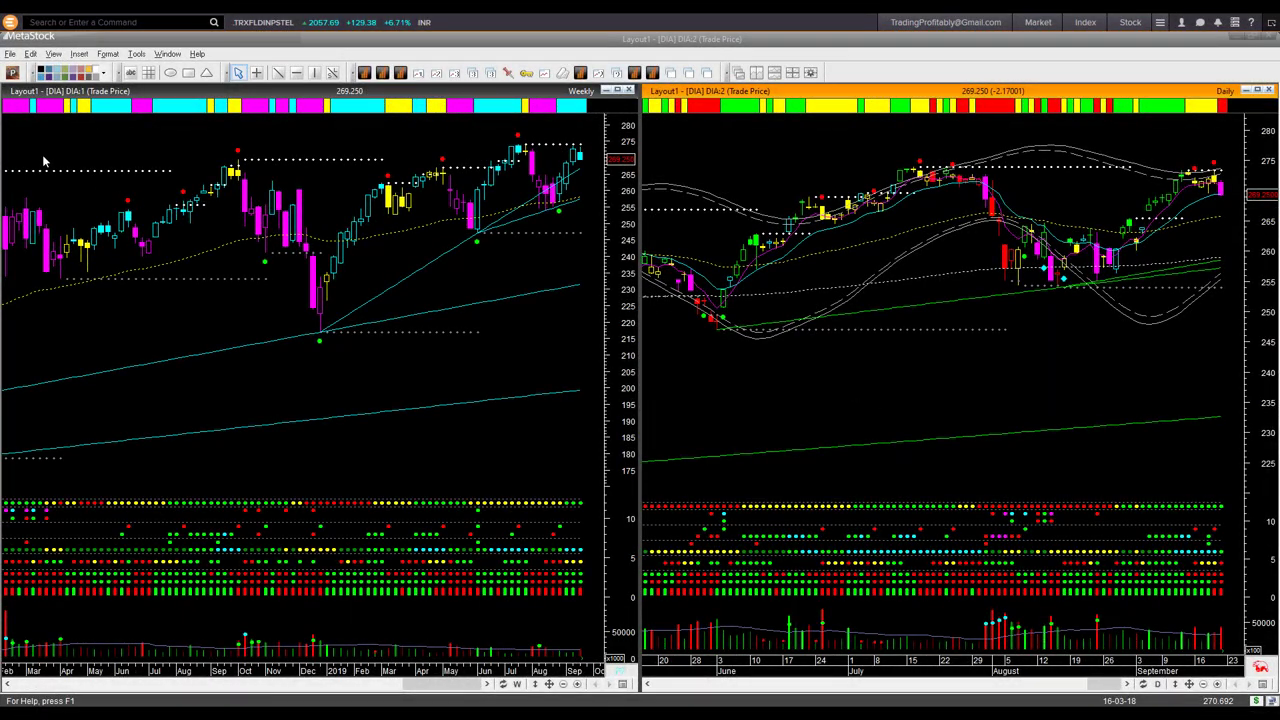
Draw an arrow to the DIA title and mark the dotted resistance lines on the weekly and daily charts.
drag(30, 135, 40, 103)
drag(565, 133, 577, 152)
drag(530, 145, 568, 152)
drag(978, 166, 1126, 172)
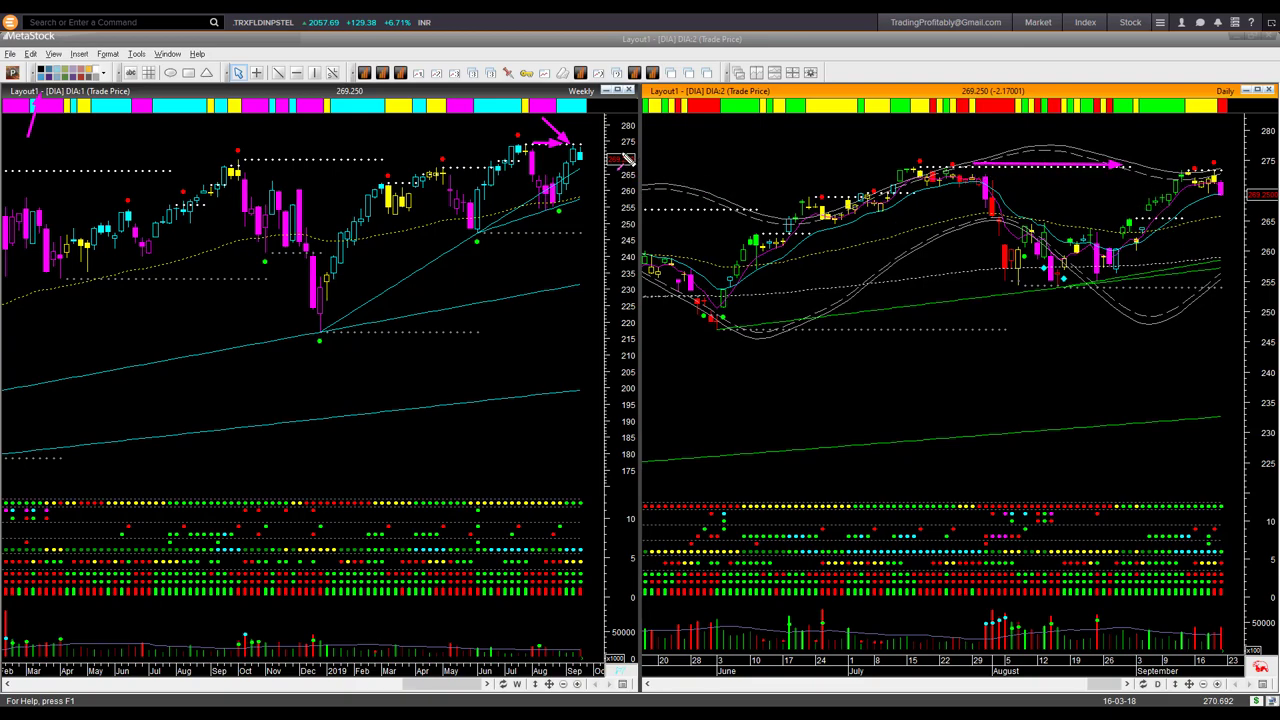
Mark the latest weekly and daily DIA candles and draw possible upward and downward moves from the daily one.
drag(620, 127, 587, 154)
drag(1263, 247, 1228, 204)
mouse_move(1230, 192)
mouse_down()
mouse_move(1240, 167)
mouse_move(1216, 176)
mouse_move(1238, 172)
mouse_up()
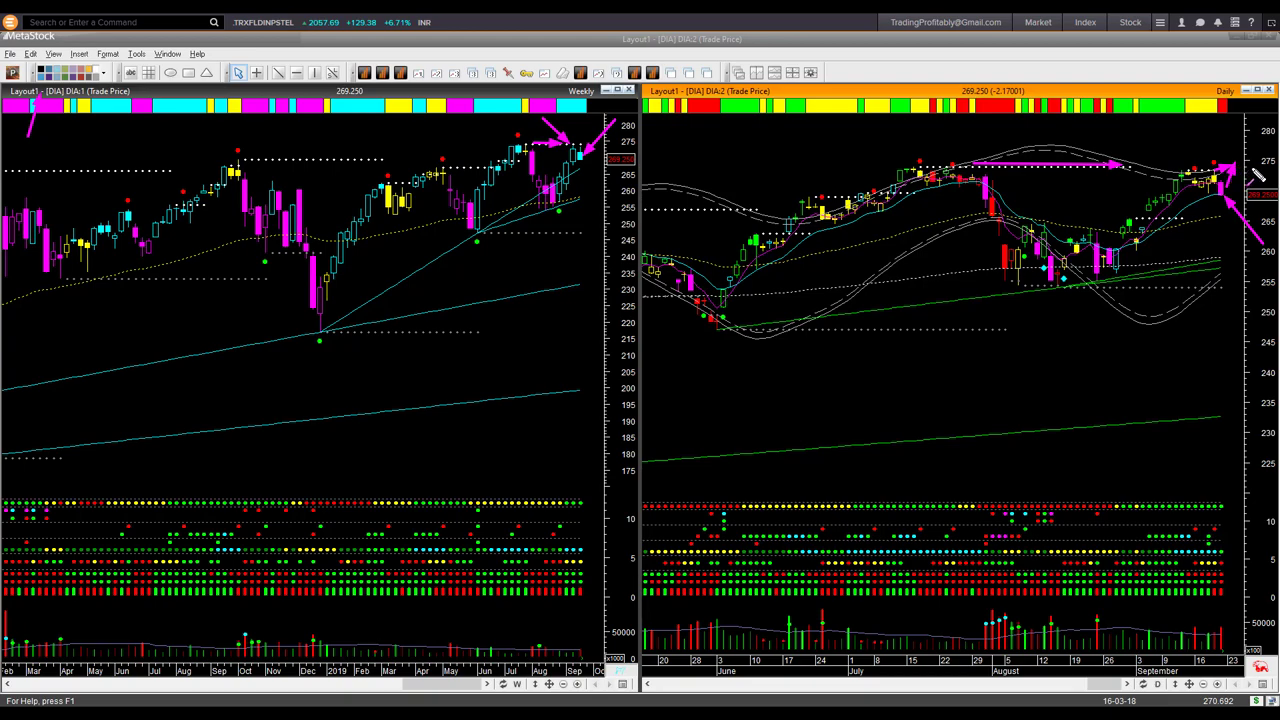
drag(1219, 200, 1222, 244)
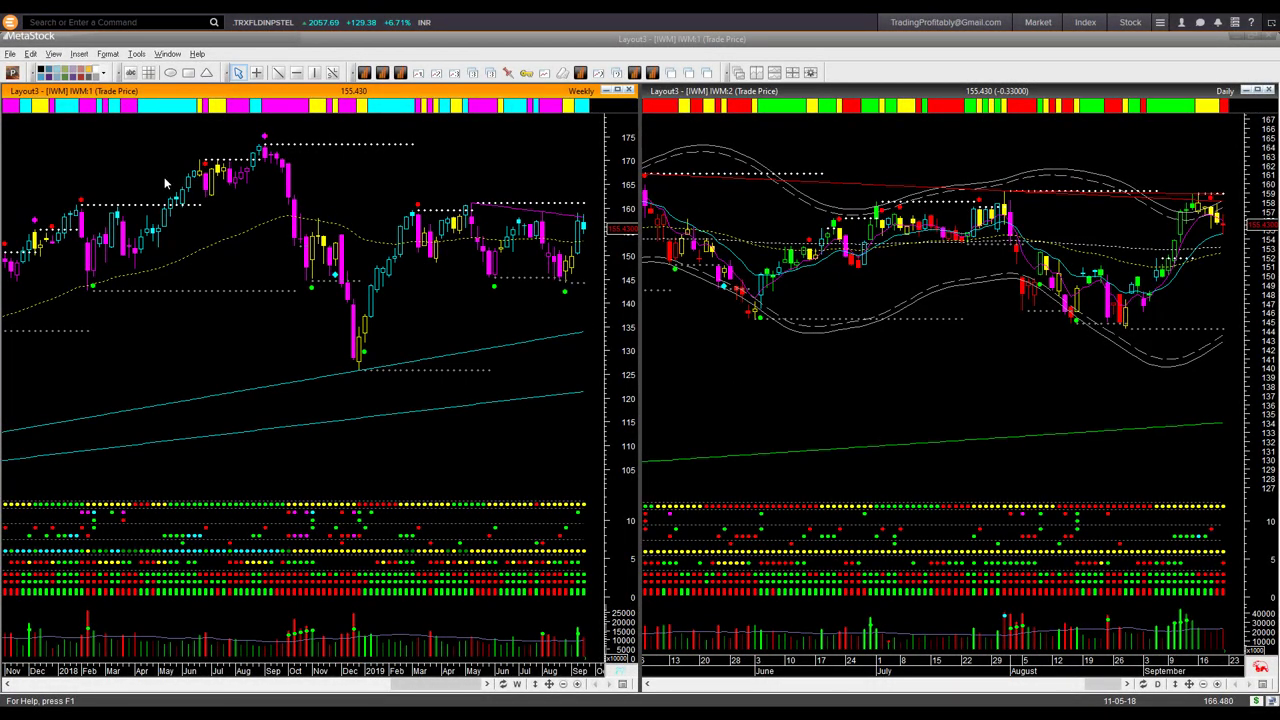
Draw arrows to the IWM title, the weekly trend line, latest candle and volume bar, and along the daily resistance line.
drag(26, 167, 80, 107)
mouse_move(488, 222)
mouse_down()
mouse_move(495, 205)
mouse_move(568, 216)
mouse_up()
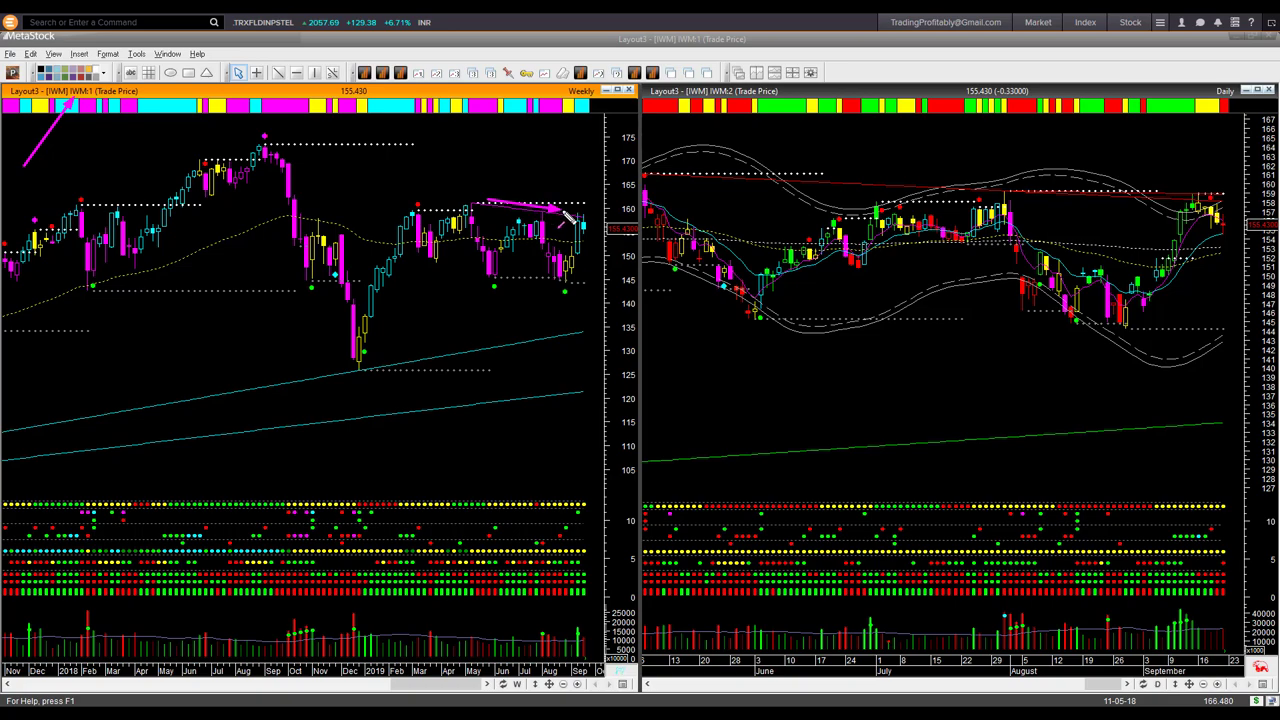
mouse_move(982, 185)
mouse_down()
mouse_move(1143, 194)
mouse_move(1183, 177)
mouse_move(1187, 192)
mouse_up()
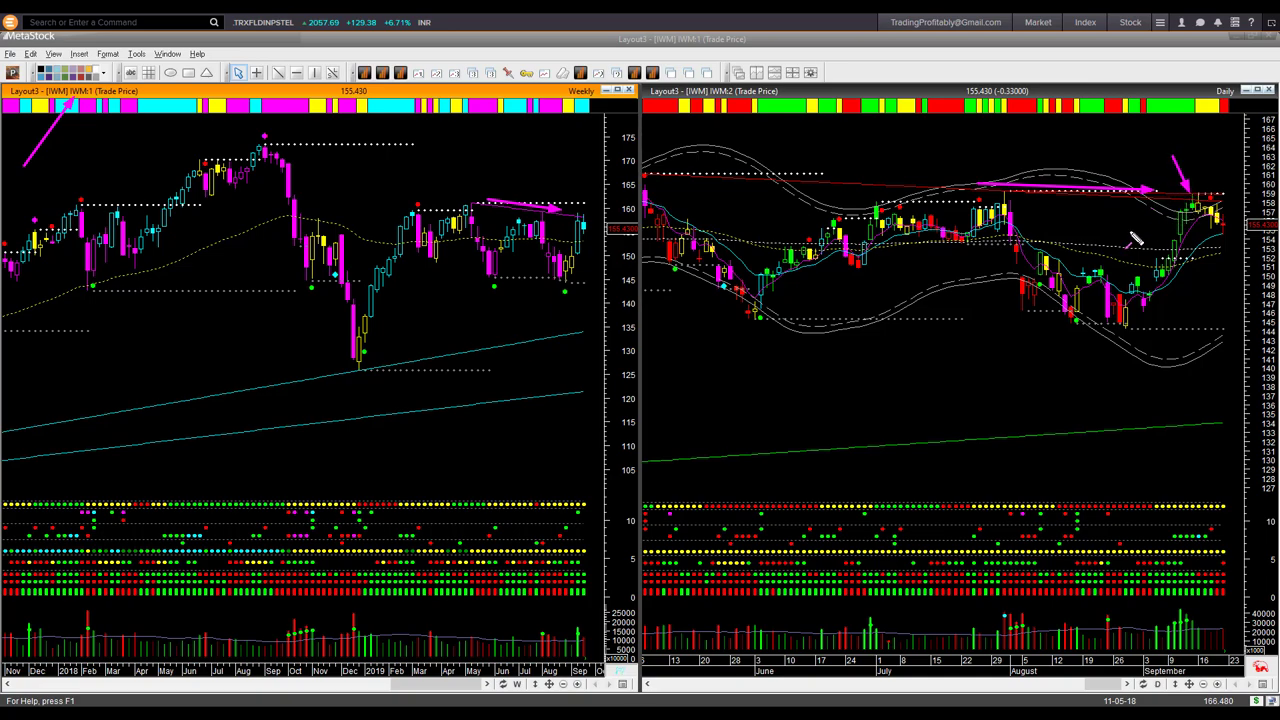
drag(567, 184, 583, 220)
drag(556, 617, 575, 627)
drag(1158, 191, 1214, 194)
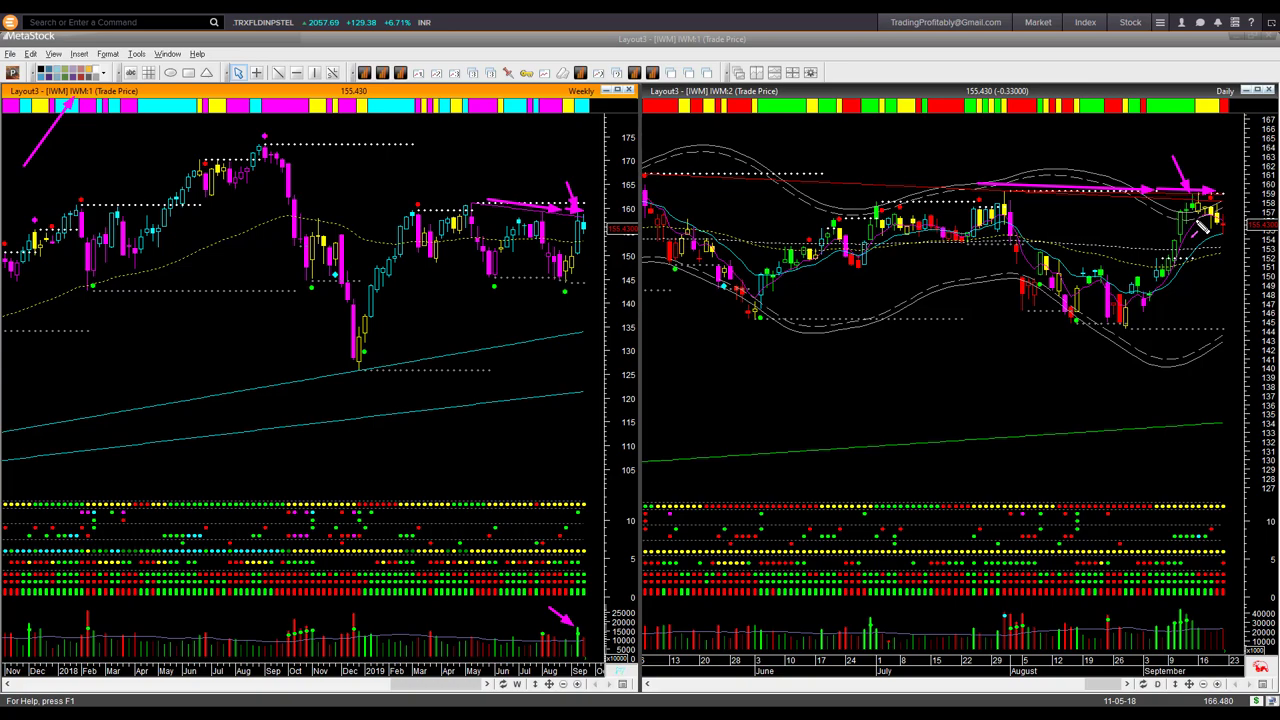
Mark the September high, the resistance extension and the pullback candles on daily IWM with arrows, and clear all drawings.
drag(1200, 224, 1222, 242)
drag(1219, 150, 1198, 193)
drag(1204, 190, 1252, 196)
mouse_move(1192, 222)
mouse_down()
mouse_move(1238, 248)
mouse_move(1226, 236)
mouse_up()
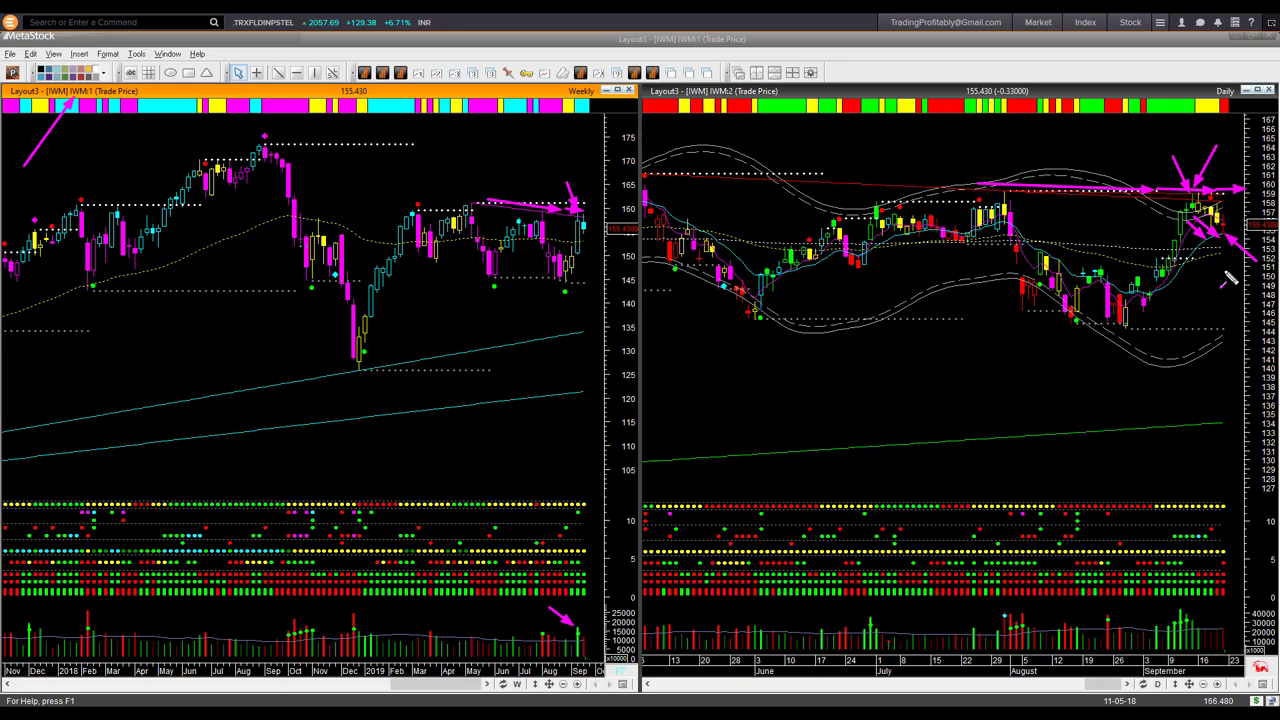
key(Escape)
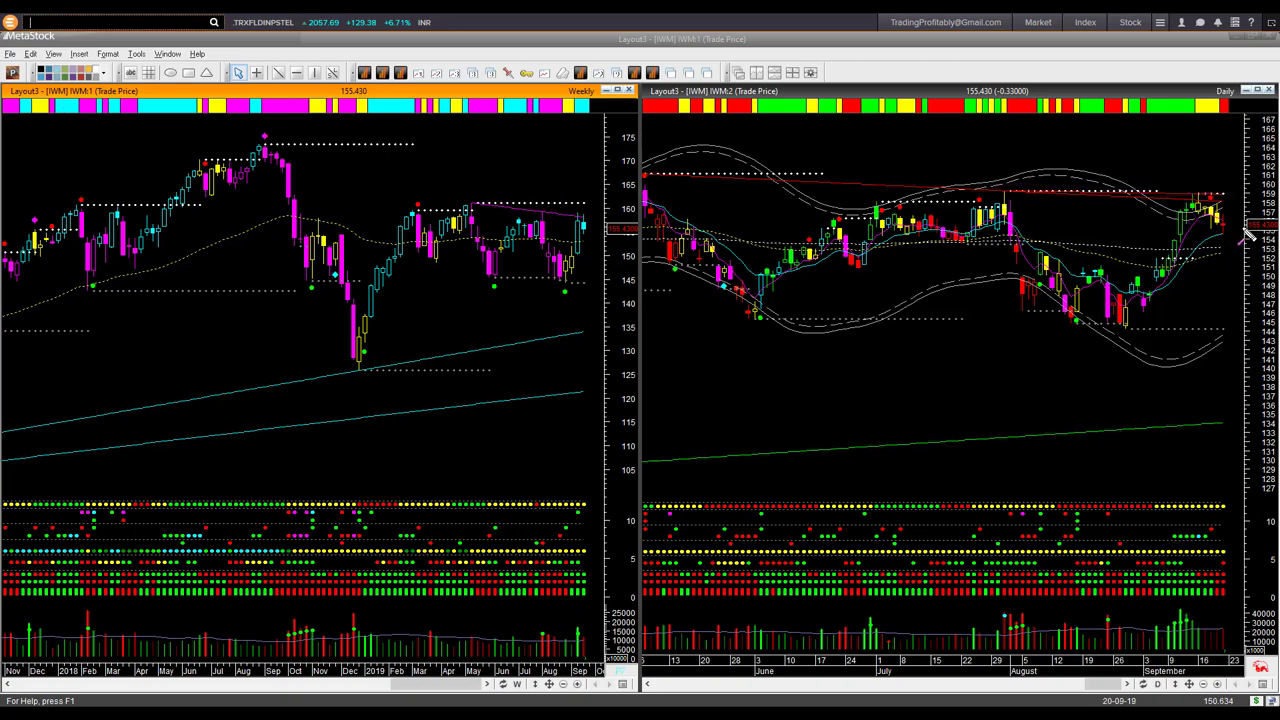
Mark the latest weekly IWM candle and draw arrows for a daily rise up to the resistance line near 159.
click(593, 234)
drag(1236, 232, 1250, 210)
drag(1248, 210, 1246, 200)
click(1145, 190)
drag(1170, 198, 1244, 199)
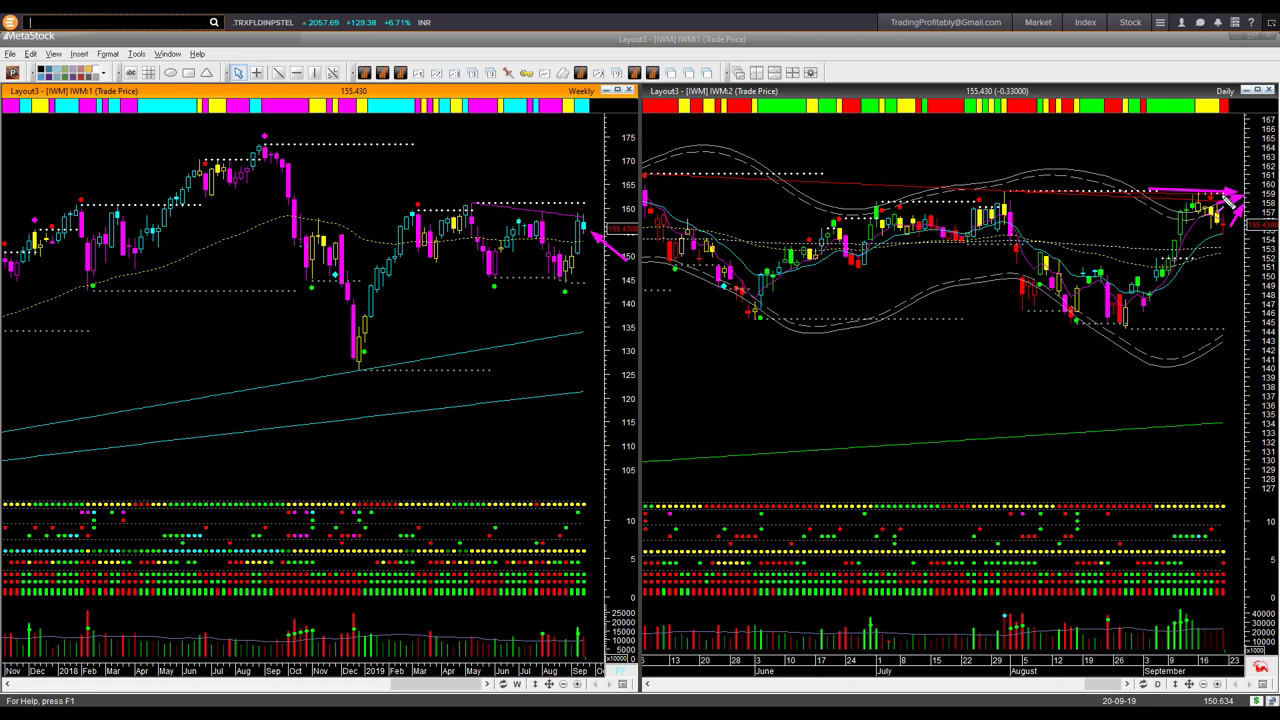
Sketch an upward breakout, a pullback and a renewed rise beyond the last daily IWM candle, and clear the drawings.
drag(1222, 197, 1247, 167)
drag(1250, 168, 1256, 204)
mouse_move(1268, 178)
mouse_down()
mouse_move(1257, 186)
mouse_move(1276, 158)
mouse_up()
key(Escape)
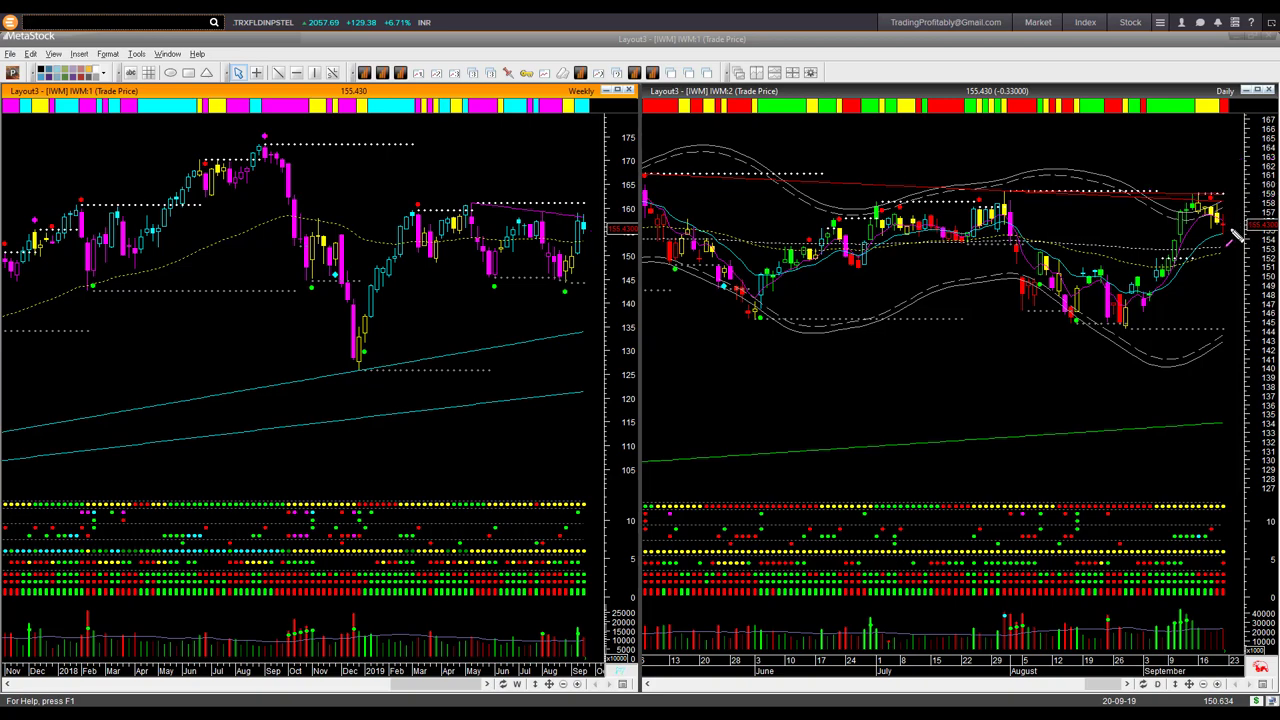
Draw arrows for a possible downward move from the resistance and the latest candle on the daily IWM chart.
drag(1232, 232, 1242, 257)
mouse_move(1193, 183)
mouse_down()
mouse_move(1236, 183)
mouse_move(1264, 254)
mouse_up()
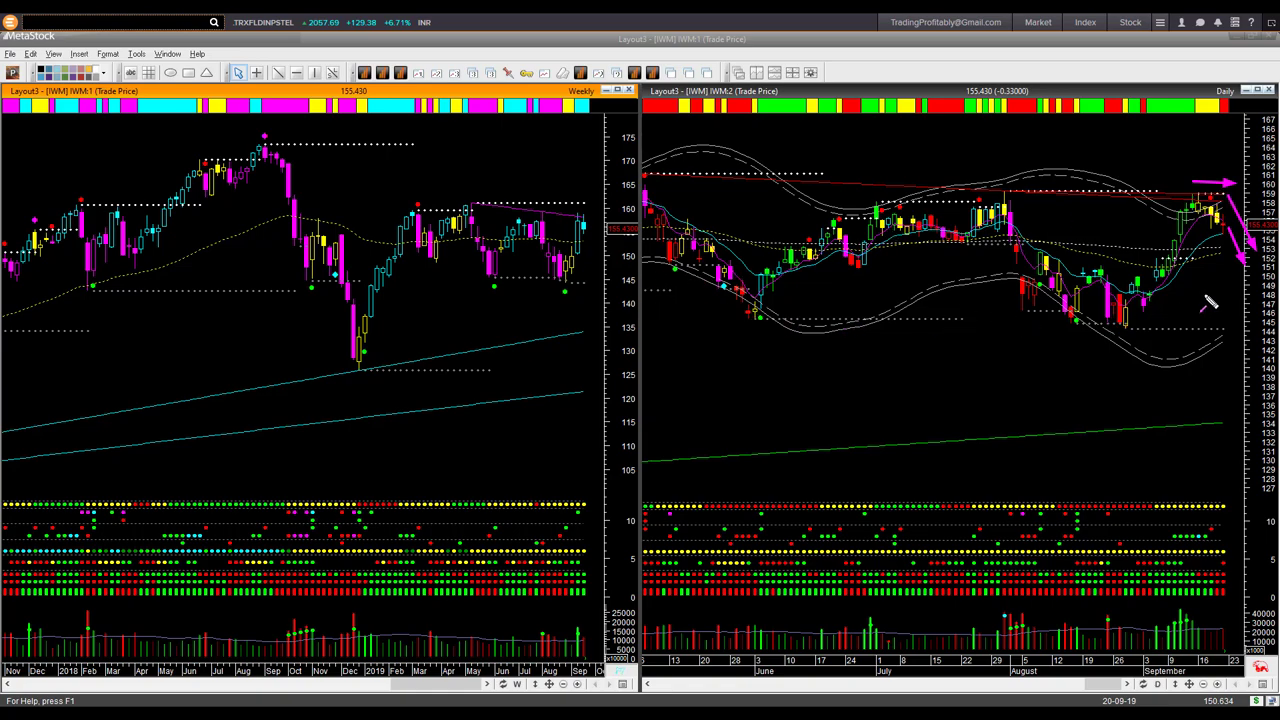
drag(1220, 244, 1232, 280)
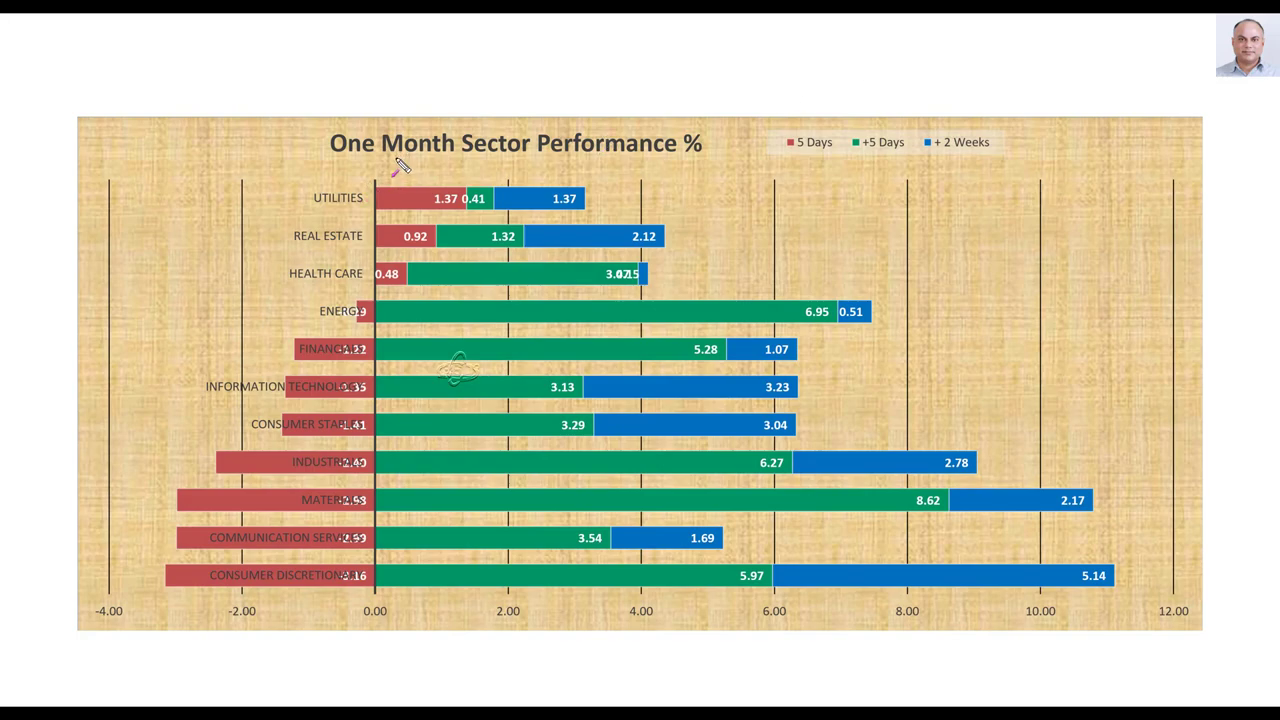
drag(398, 158, 645, 157)
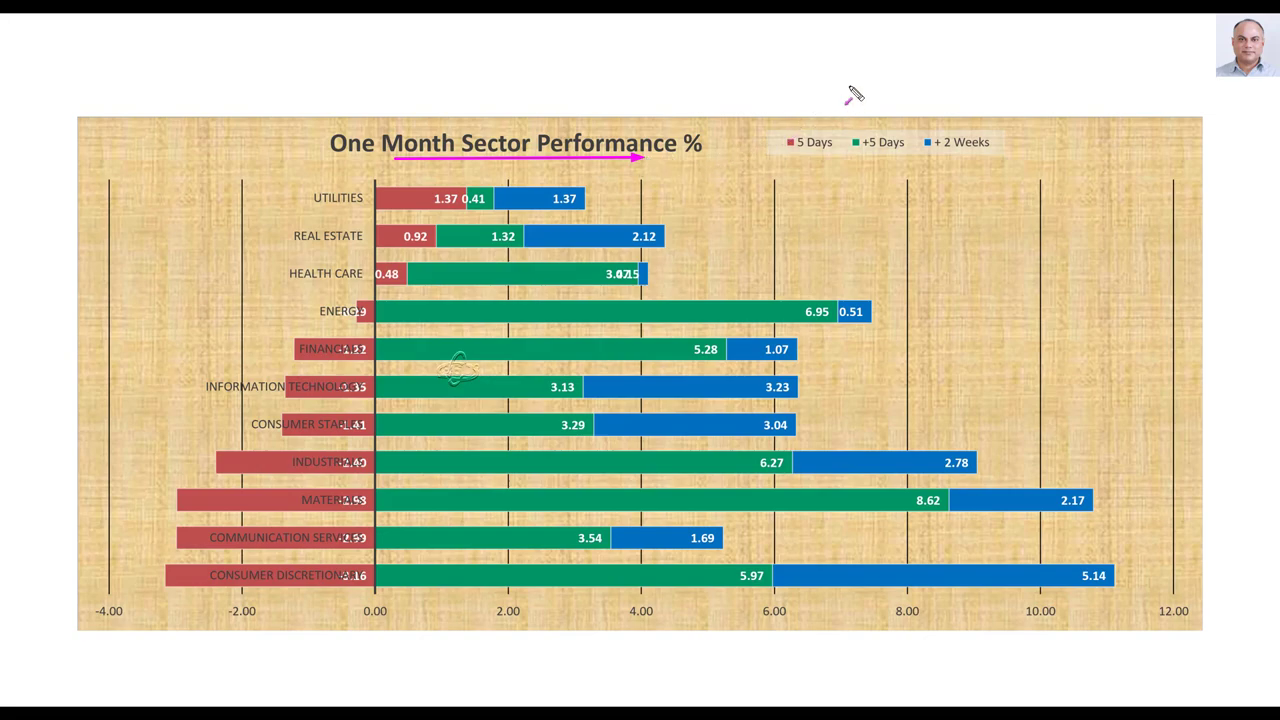
mouse_move(855, 70)
mouse_down()
mouse_move(838, 113)
mouse_move(814, 128)
mouse_up()
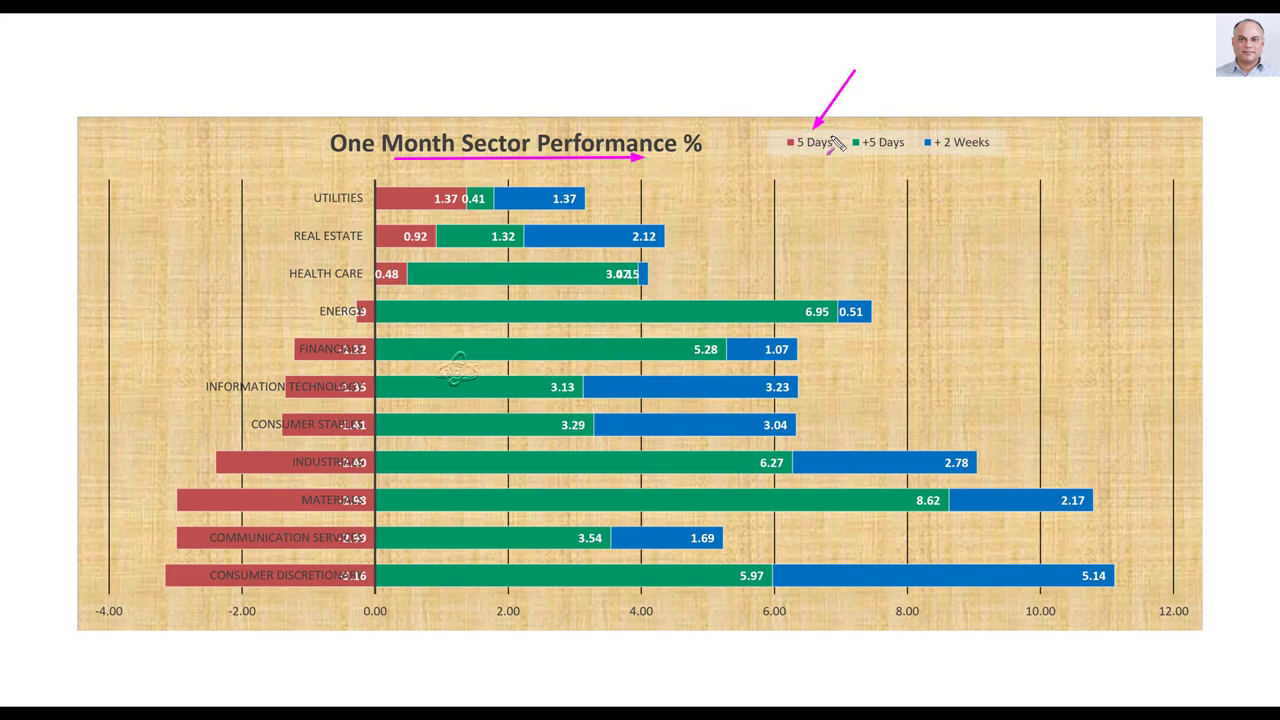
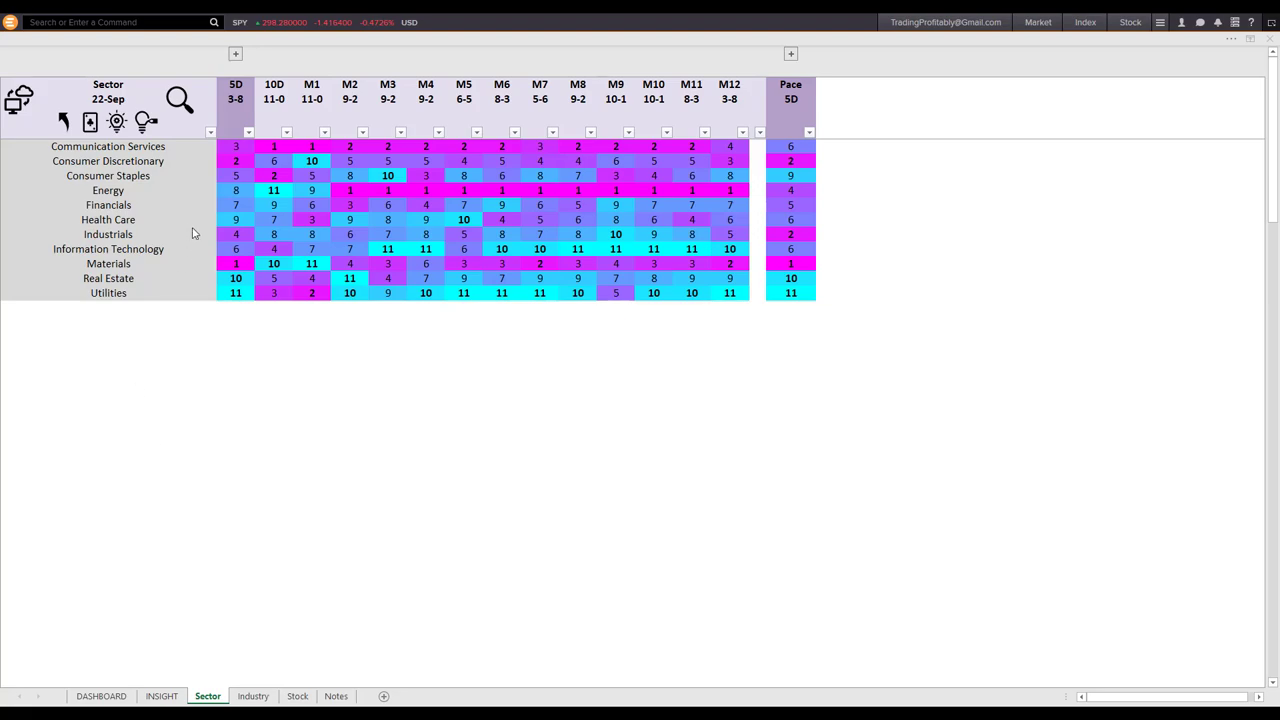
Highlight the sector names from Communication Services to Utilities and the monthly column headers M1 to M12 in the Sector sheet.
click(118, 147)
drag(118, 147, 110, 294)
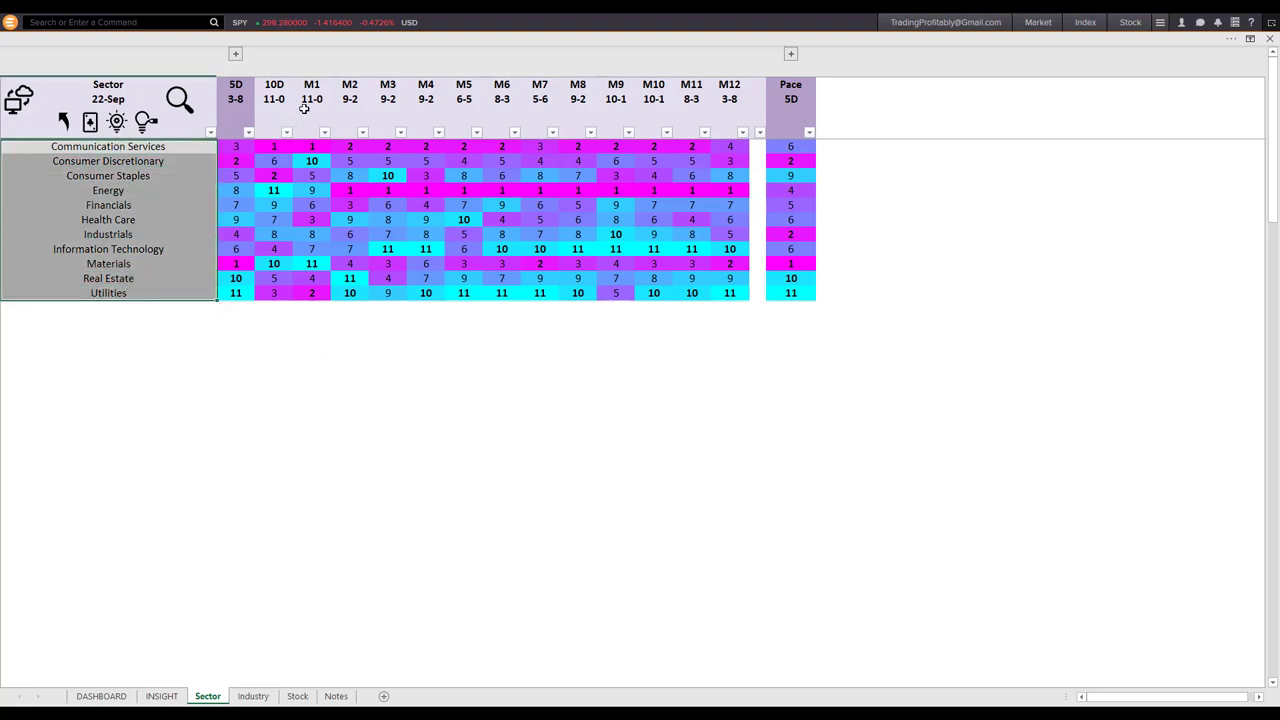
drag(304, 108, 721, 115)
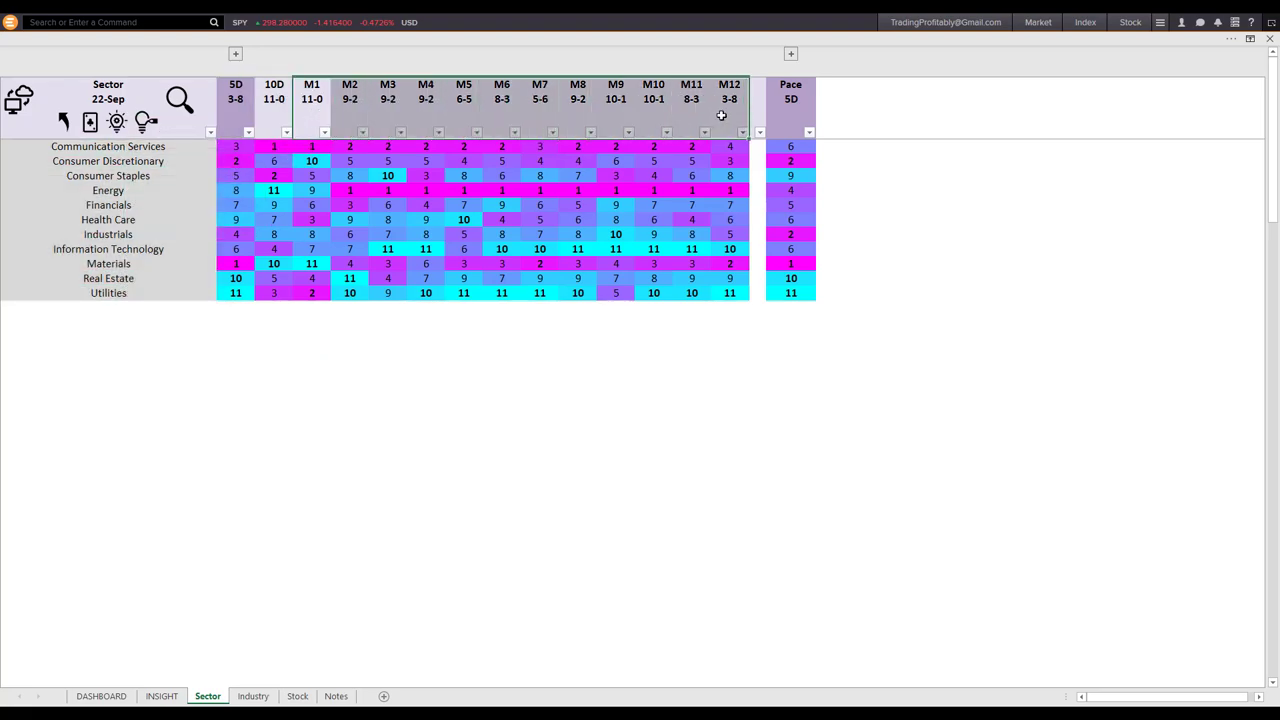
Highlight the 5D and 10D column headers and the Communication Services name, and sort the sectors by 5D rank in ascending order.
drag(273, 106, 235, 107)
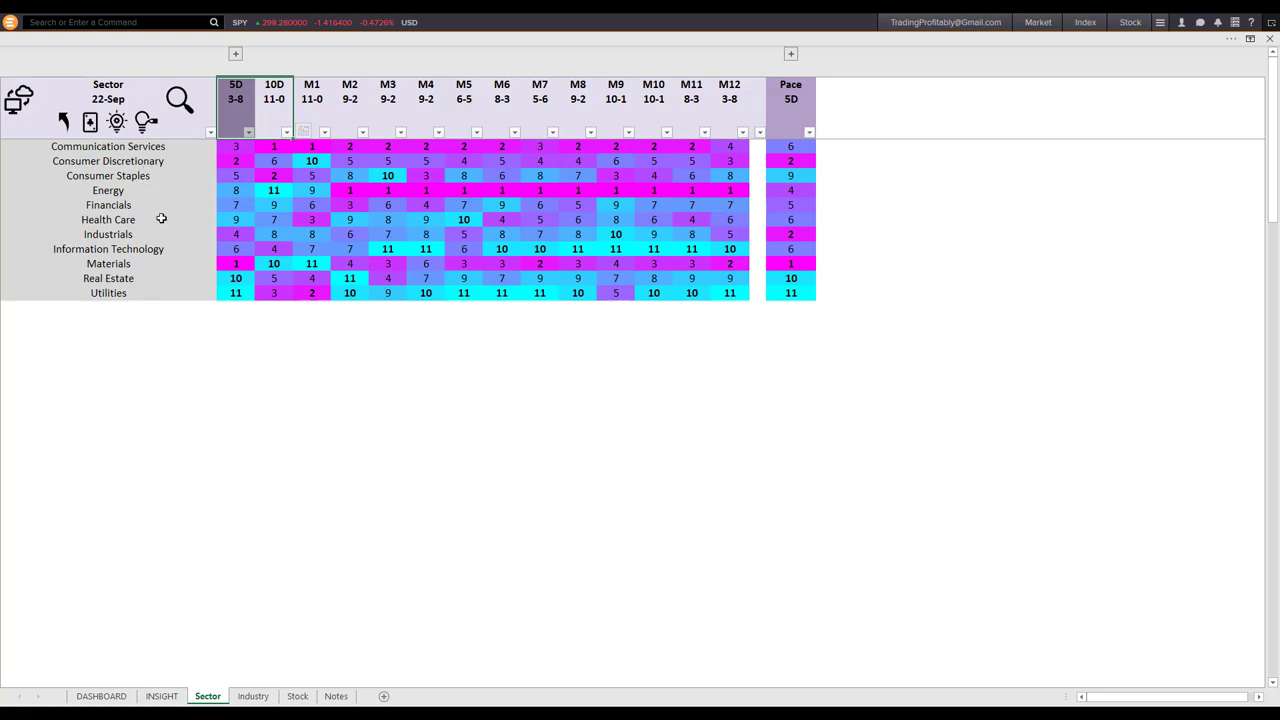
click(142, 148)
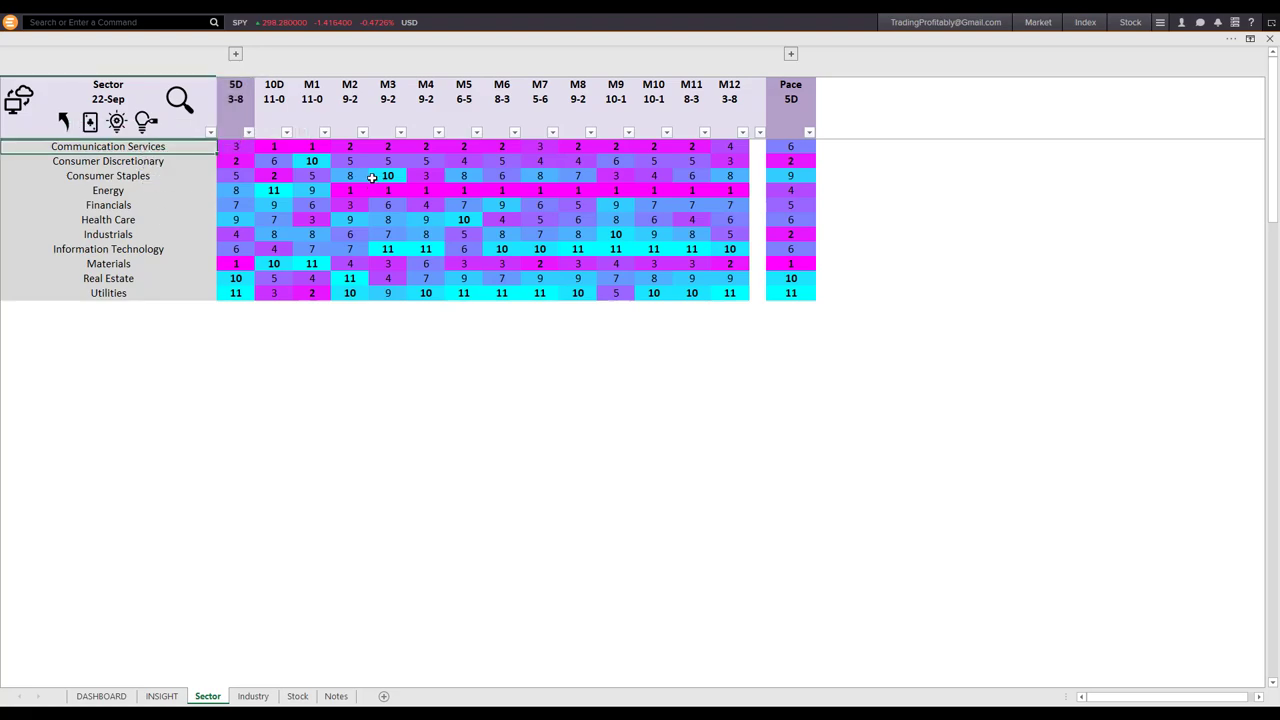
click(236, 106)
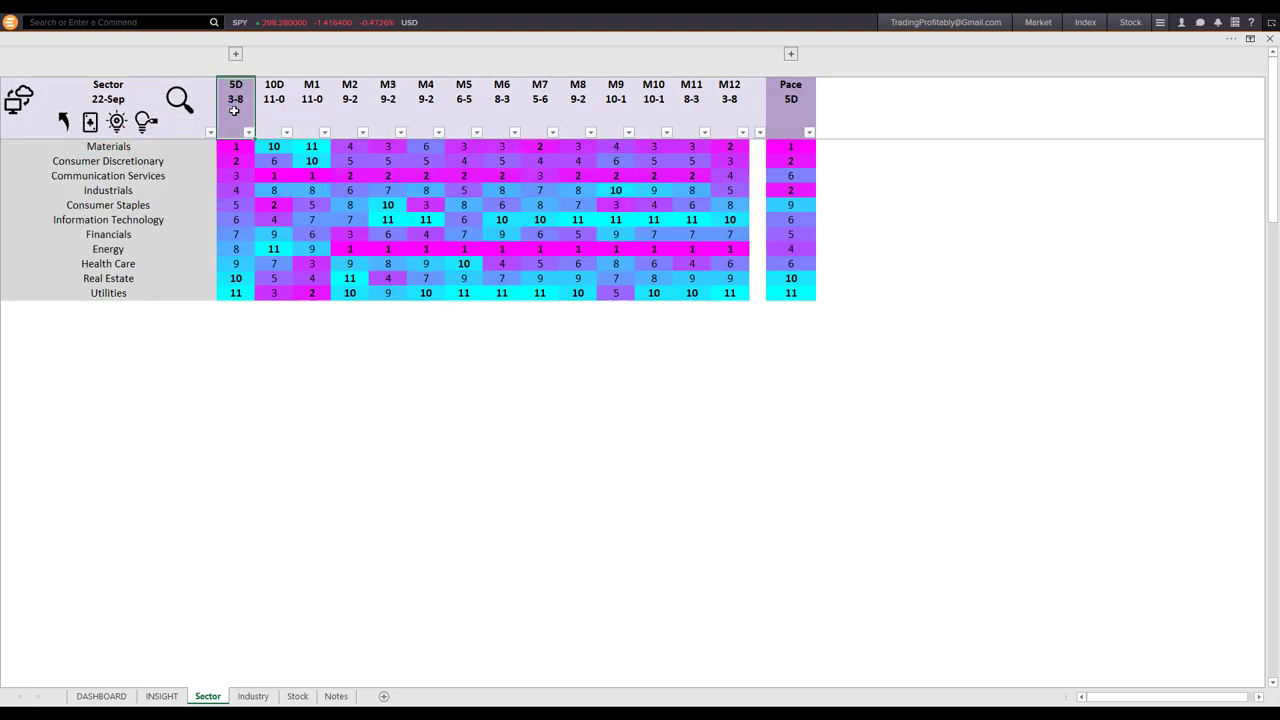
Highlight the 5D ranks of the top two and bottom two sectors, and the full Real Estate and Utilities rows.
drag(236, 148, 236, 162)
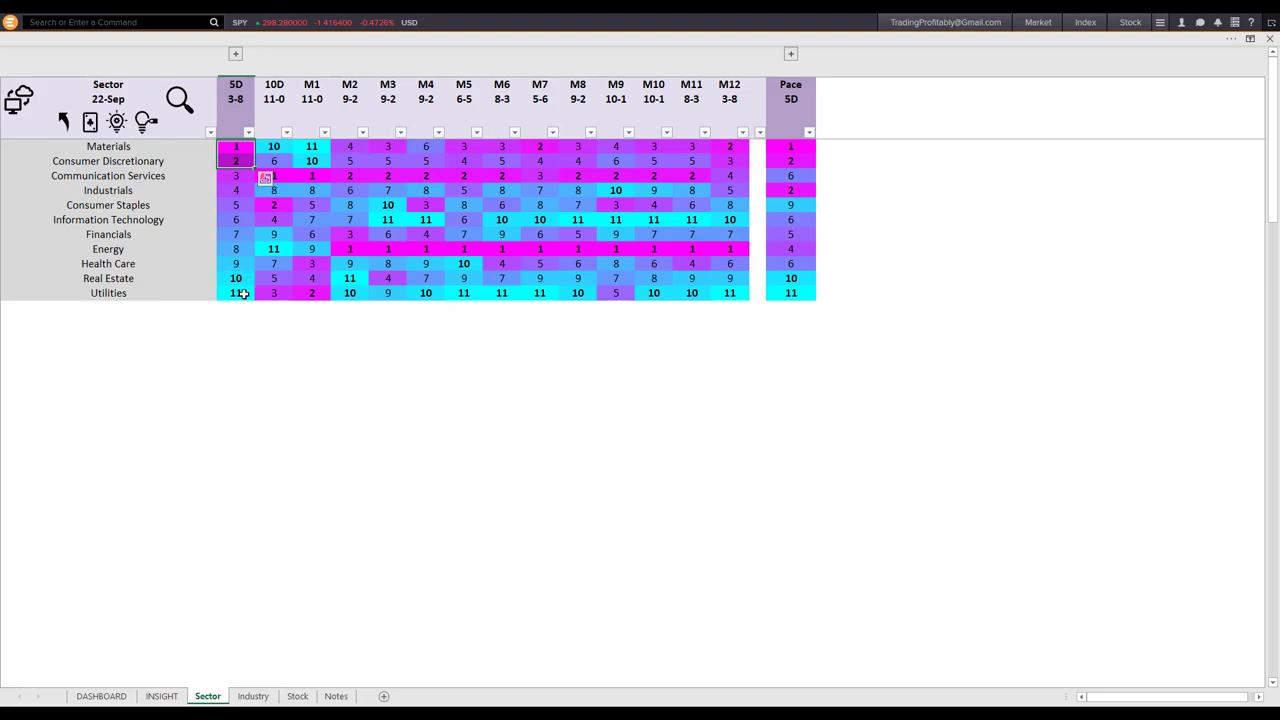
drag(241, 292, 246, 278)
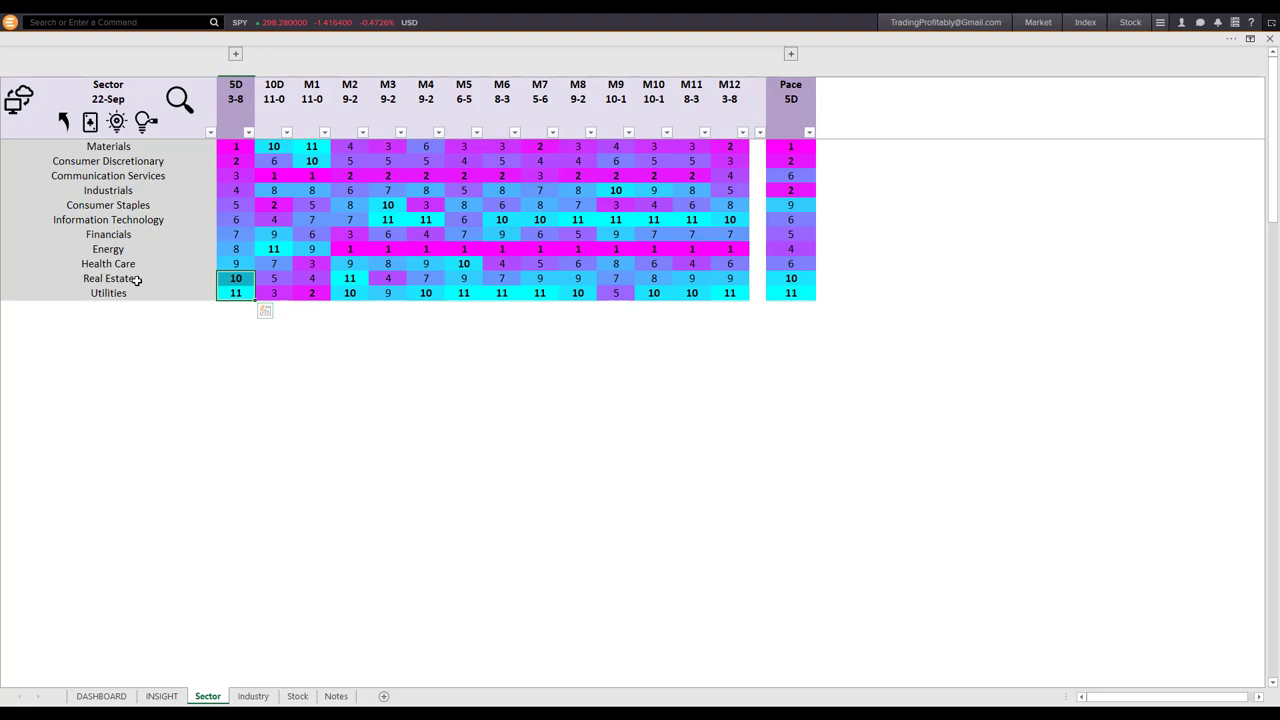
key(shift+space)
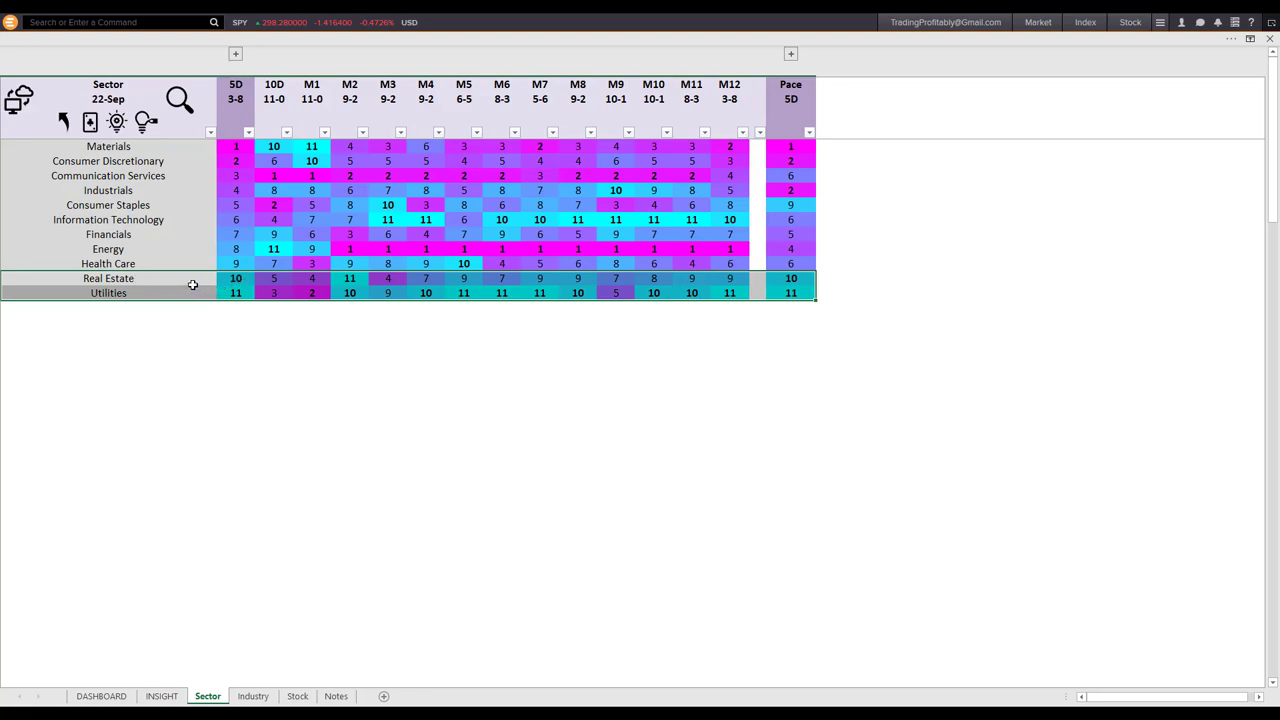
click(186, 280)
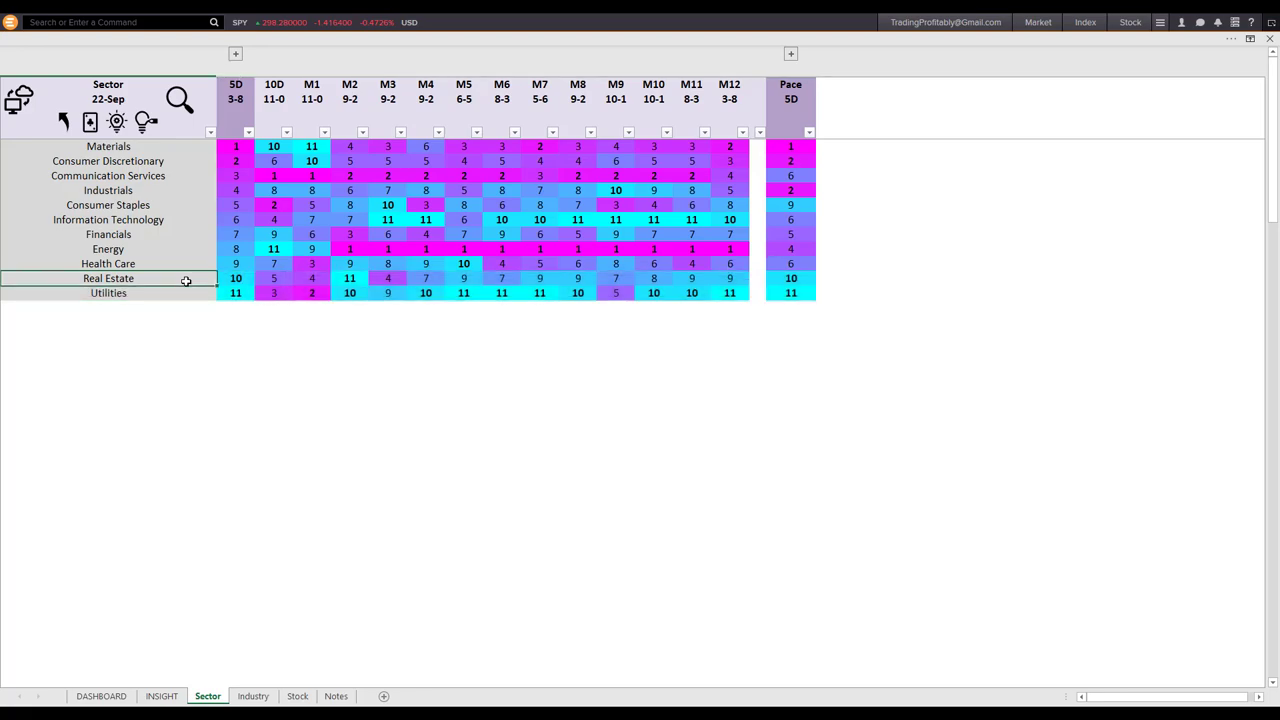
Highlight the 5D header, the top two ranks under 5D and Pace 5D, and the full Materials and Consumer Discretionary rows.
click(241, 101)
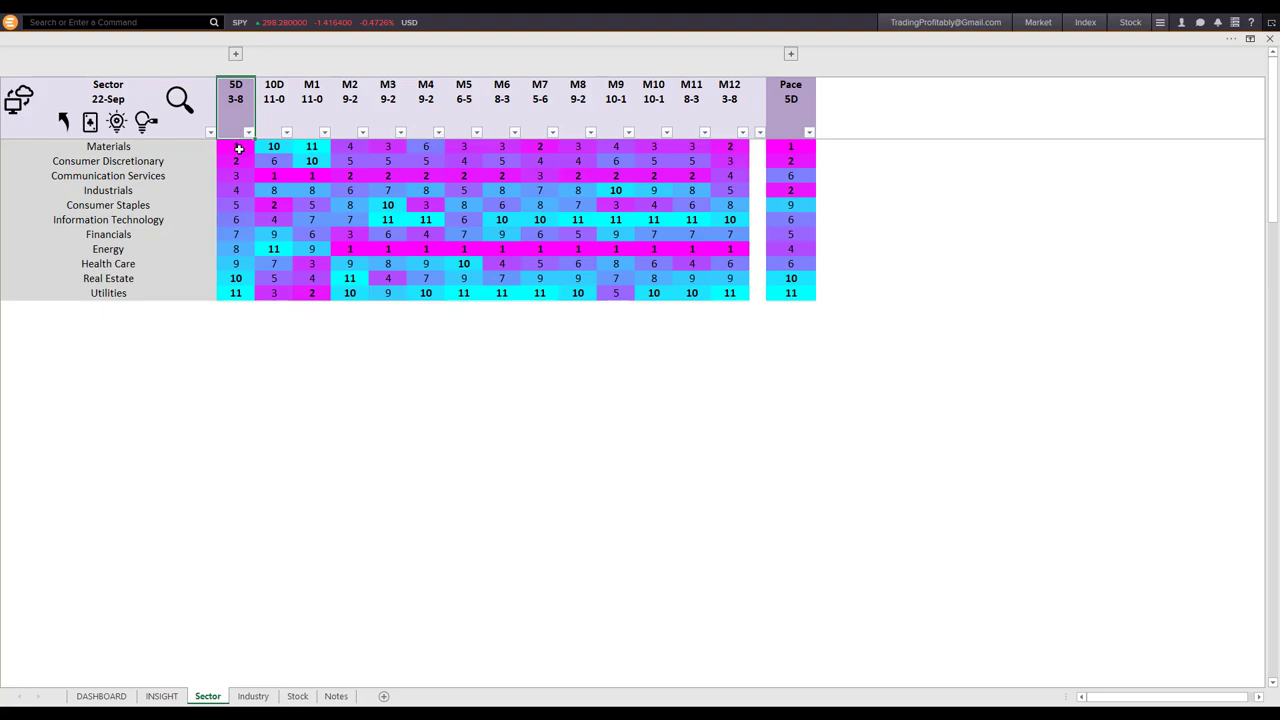
drag(240, 148, 242, 158)
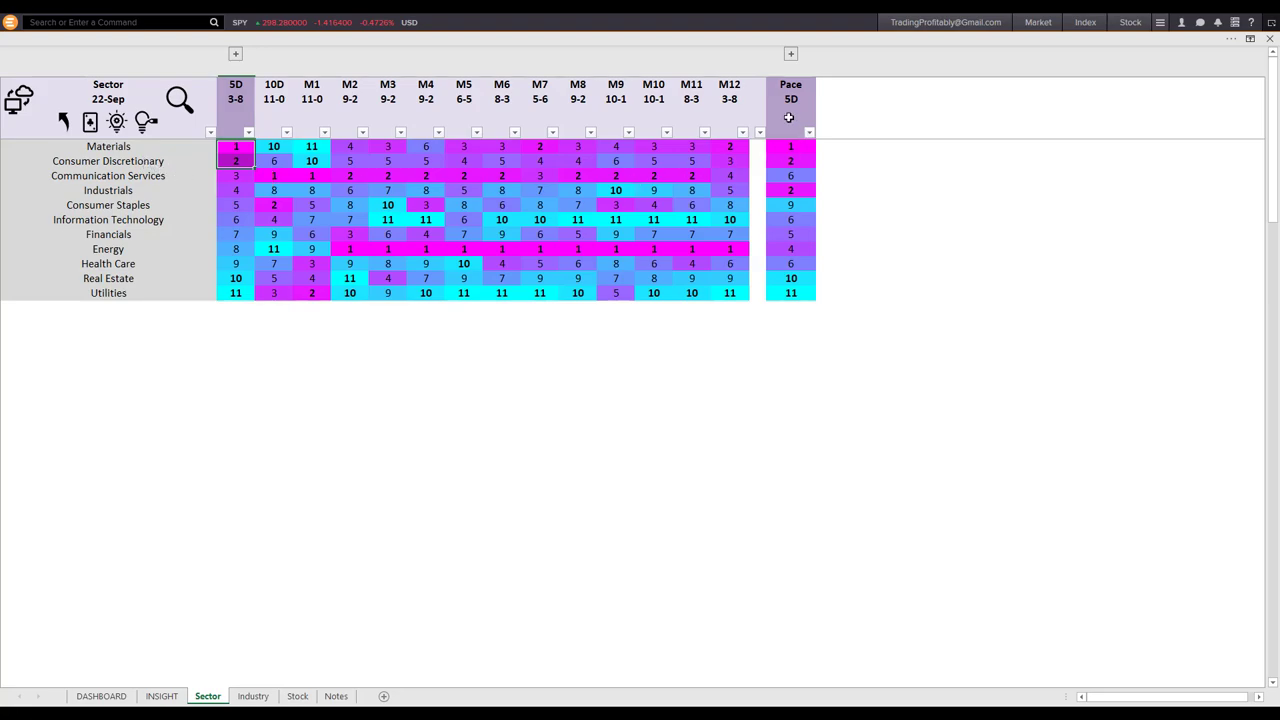
drag(783, 146, 790, 160)
key(ctrl+c)
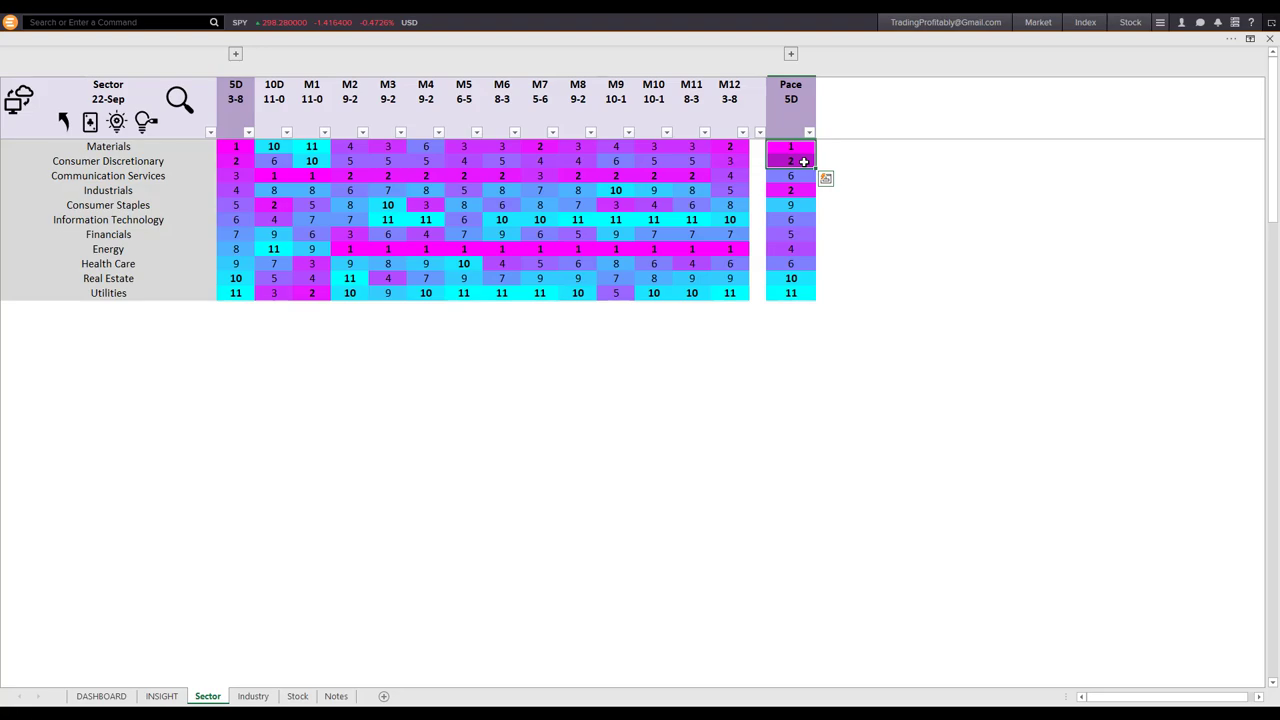
key(shift+space)
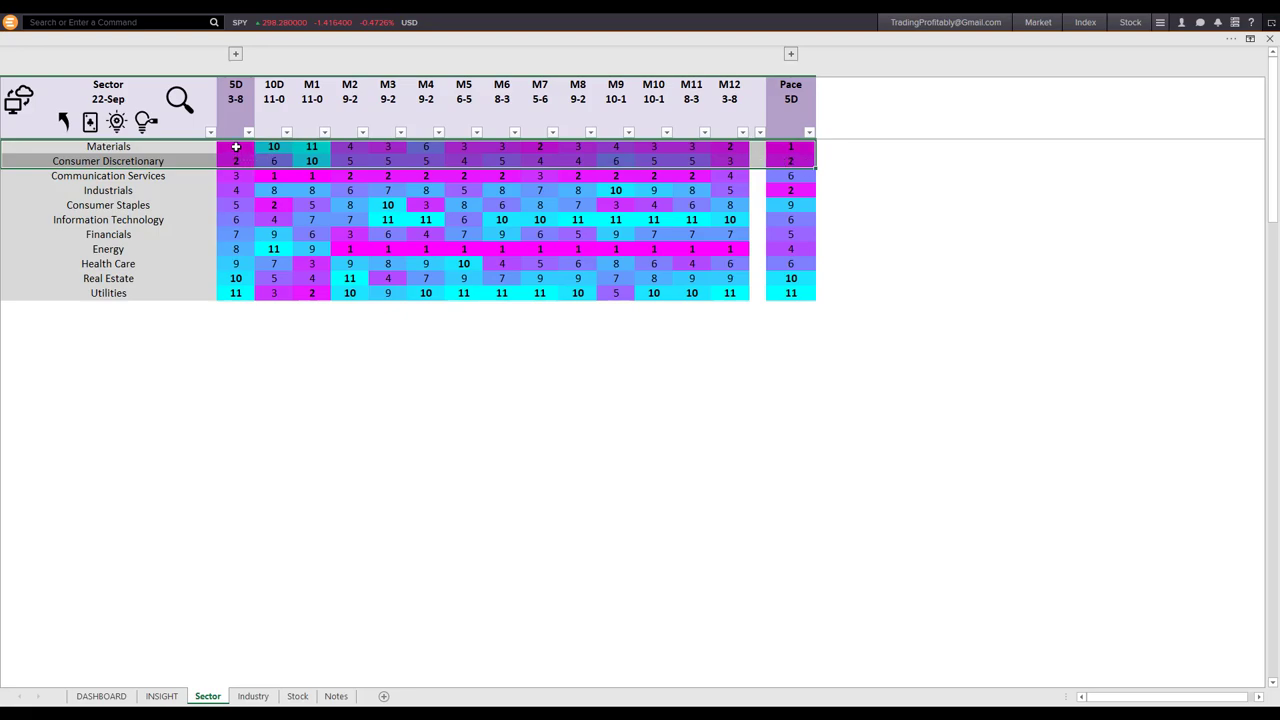
Compare the 5D ranks with the Pace 5D ranks for Materials and Consumer Discretionary.
drag(236, 148, 236, 163)
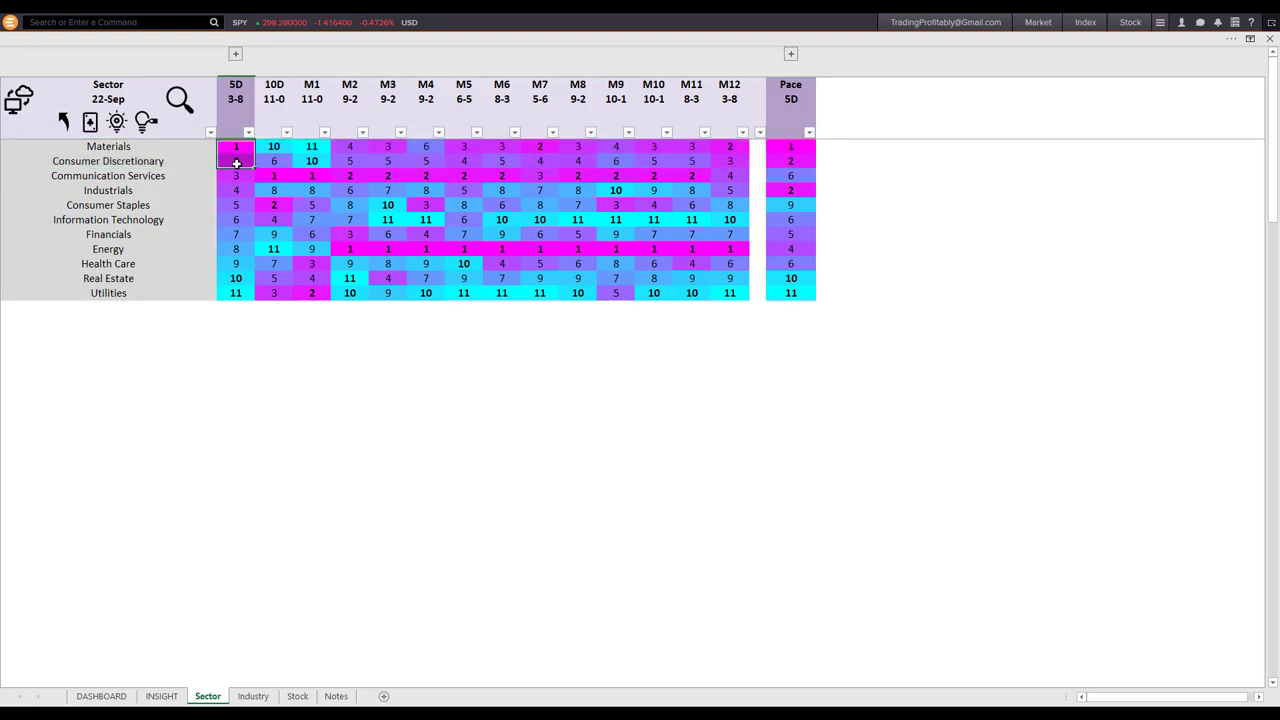
drag(790, 148, 790, 163)
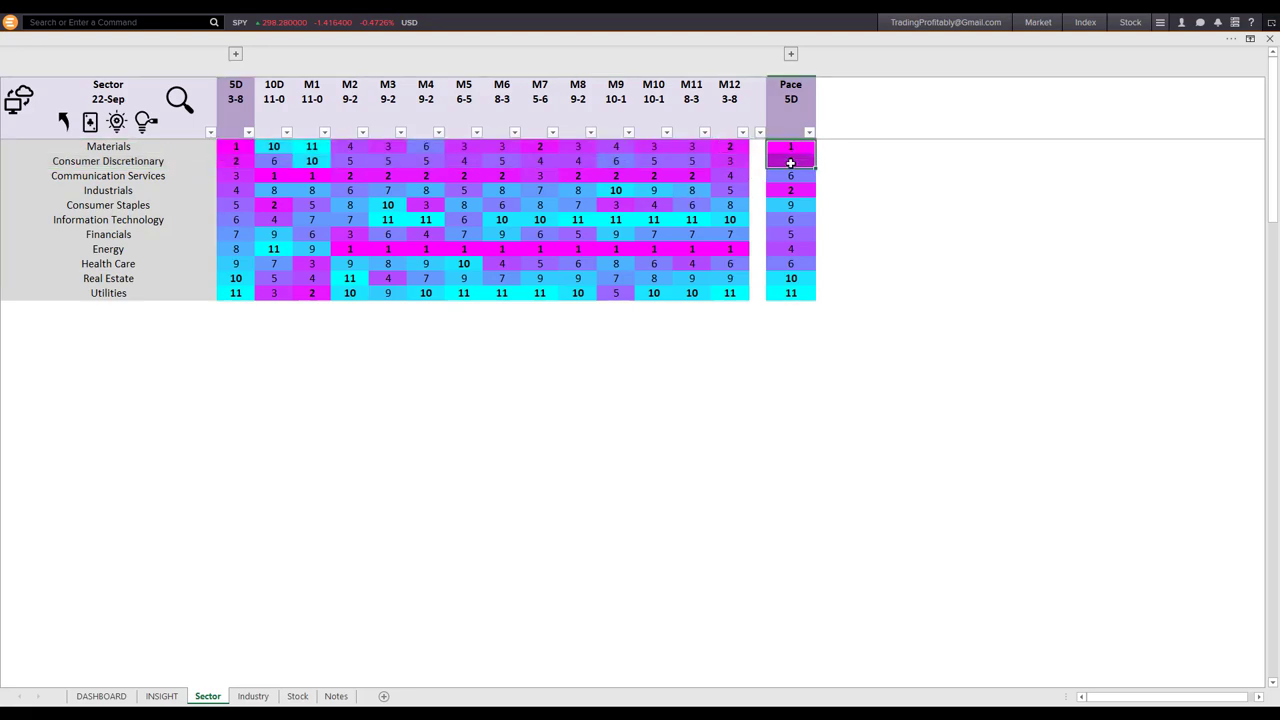
key(ctrl+v)
click(836, 166)
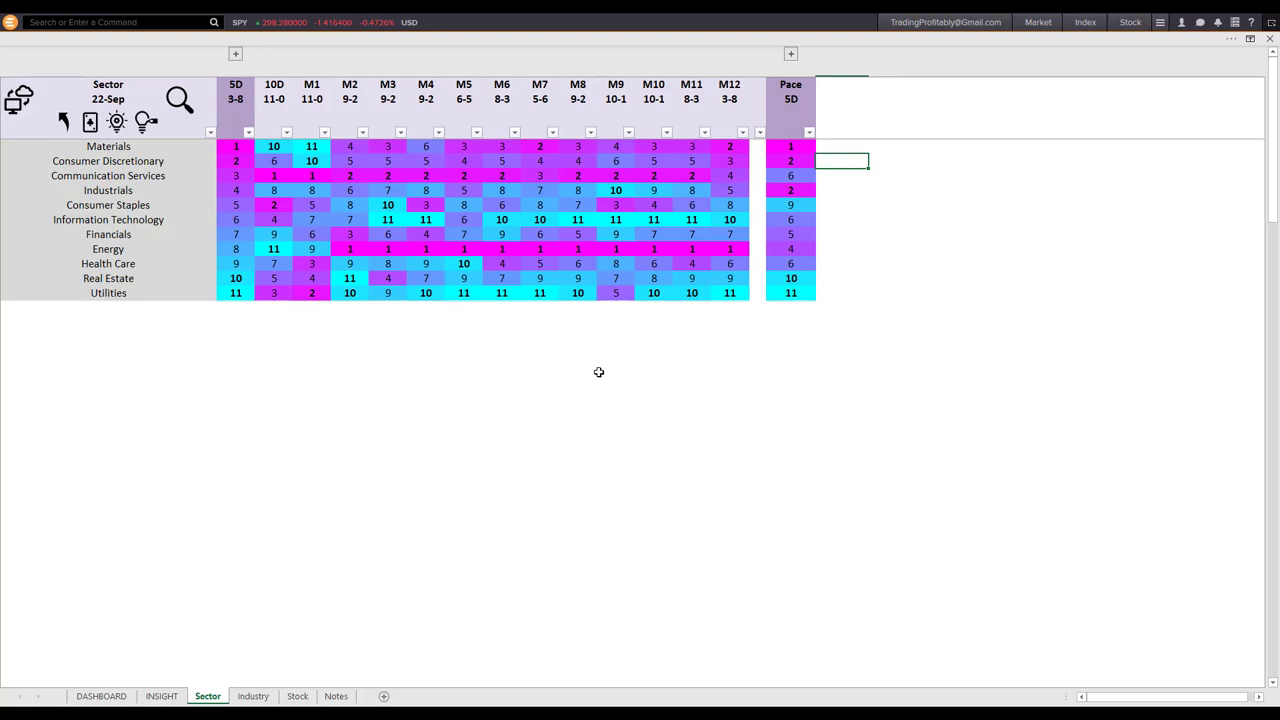
Highlight the Materials and Consumer Discretionary sector names, and clear the selection.
click(172, 163)
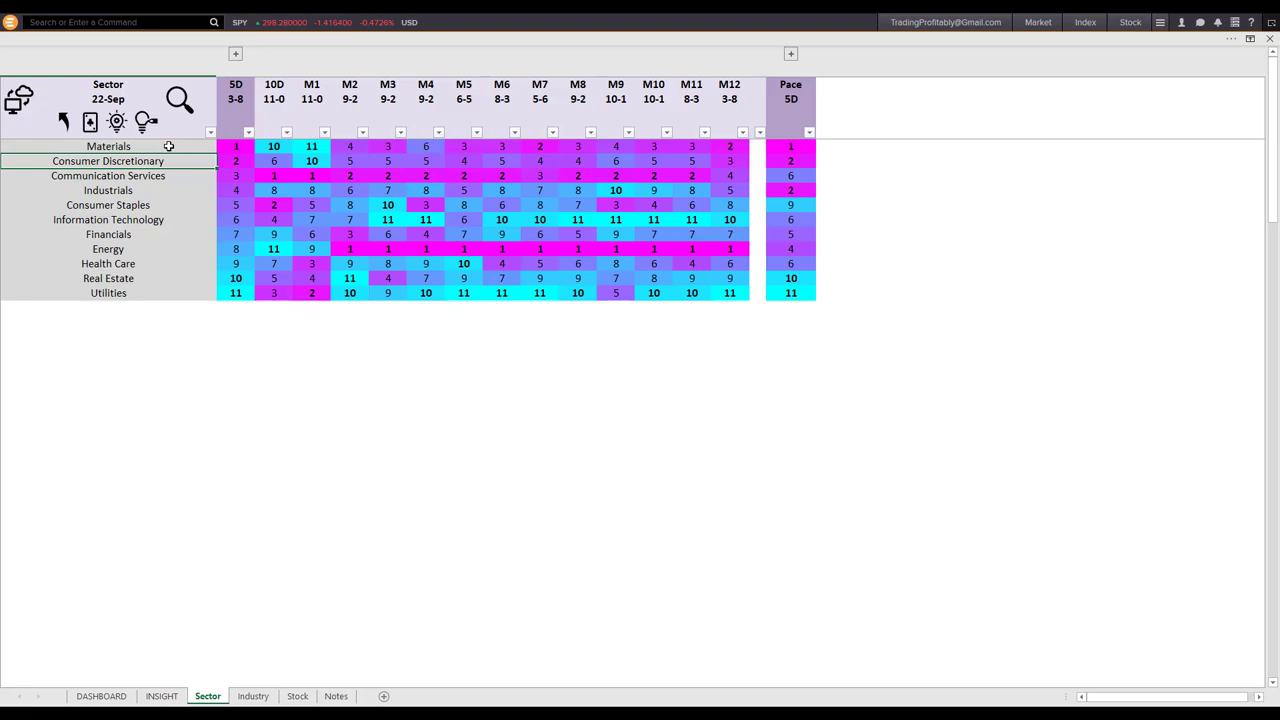
click(169, 146)
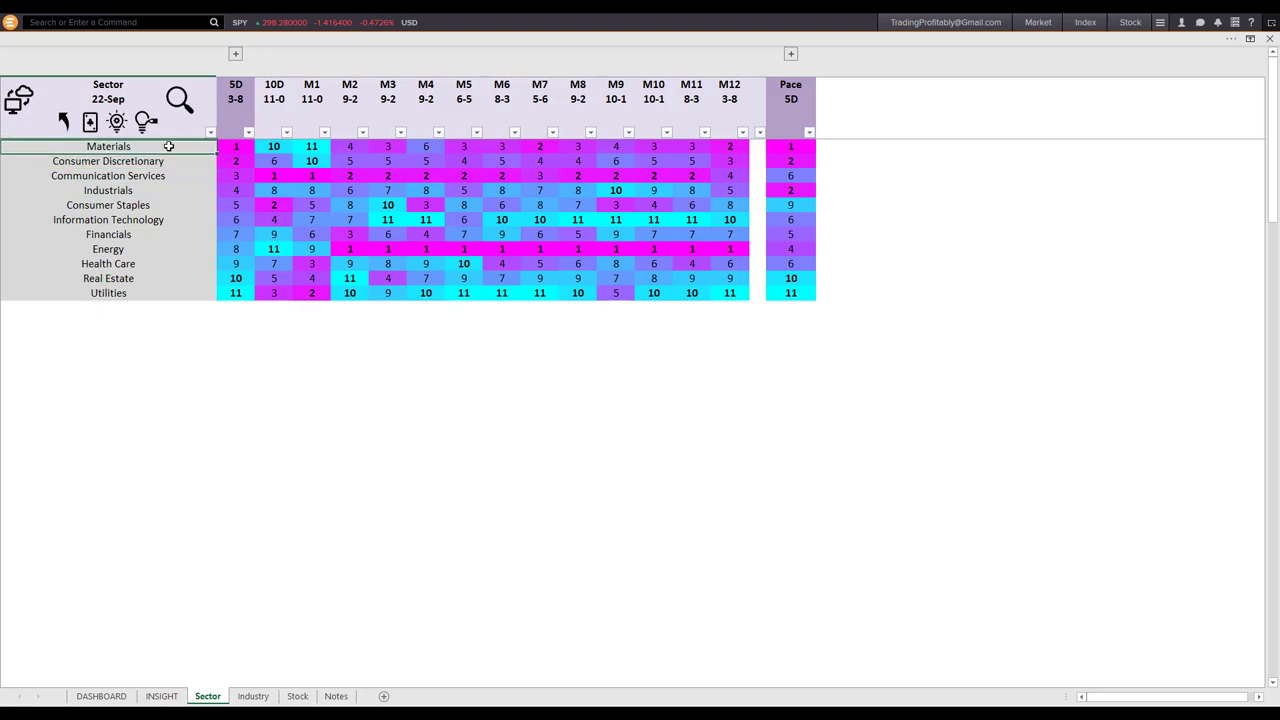
drag(169, 146, 168, 160)
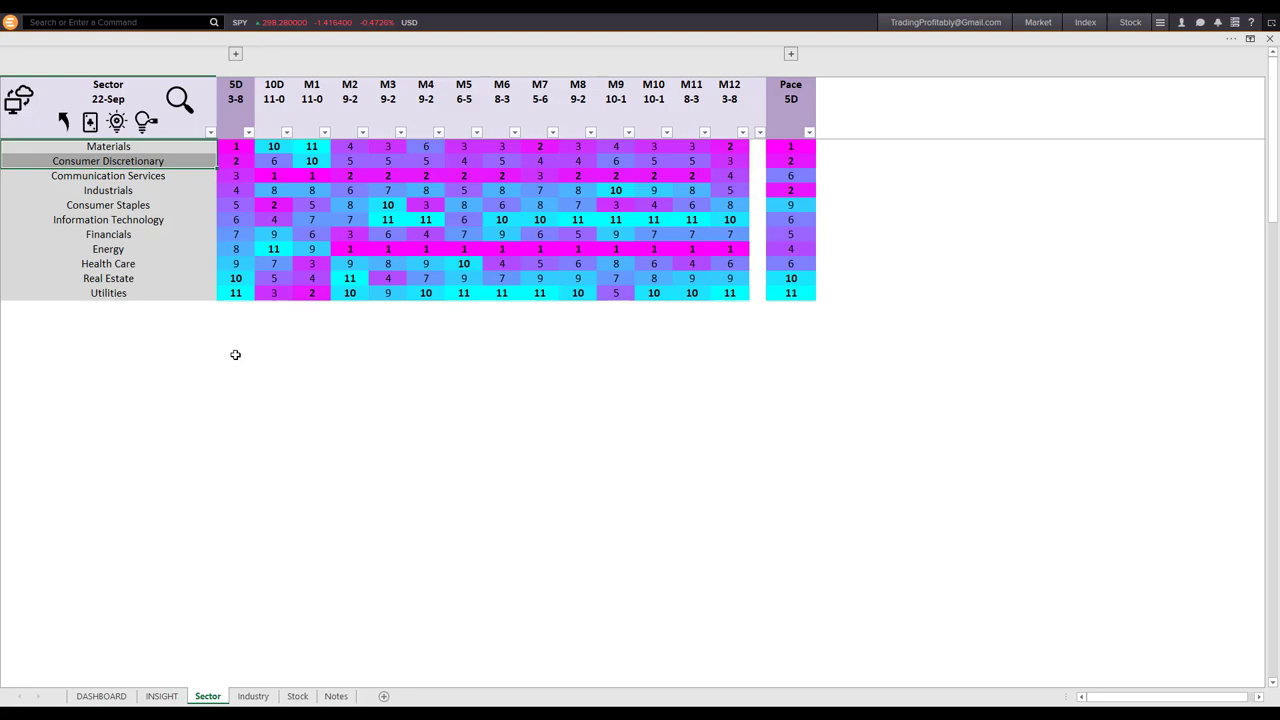
click(224, 440)
Sort the Industry sheet by 5D rank in ascending order and highlight the top 19 ranks.
click(254, 697)
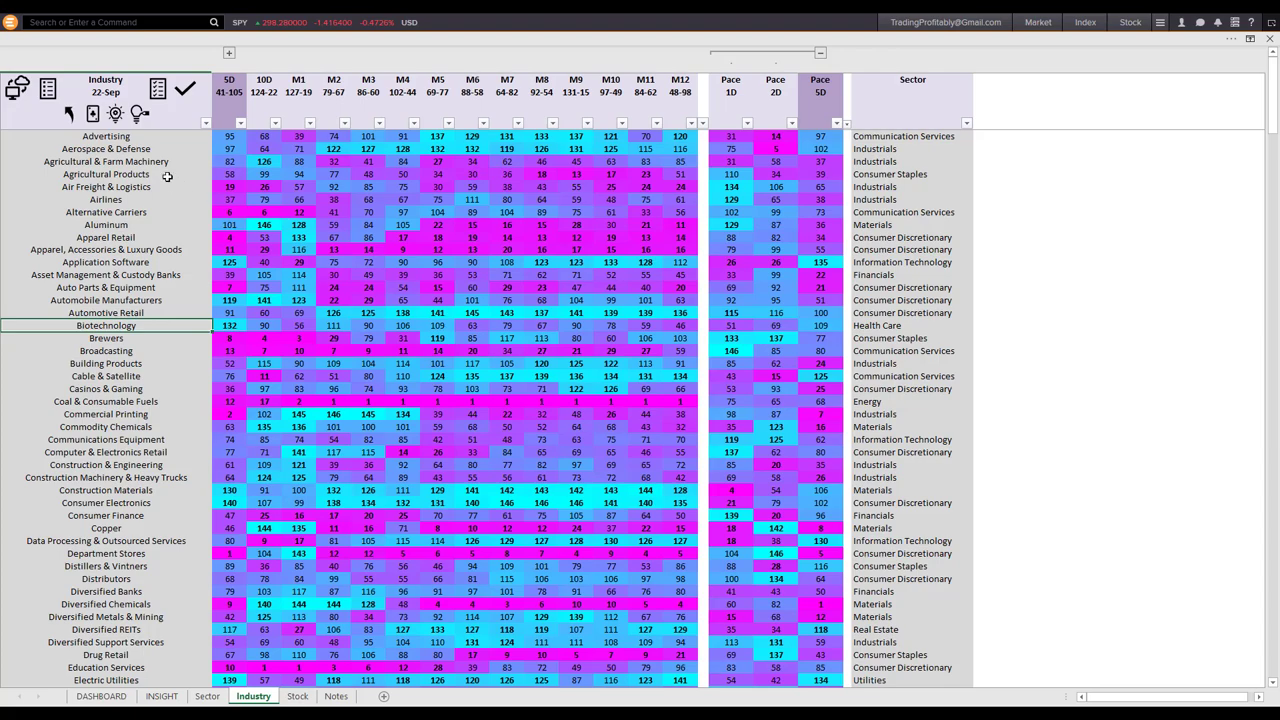
click(166, 137)
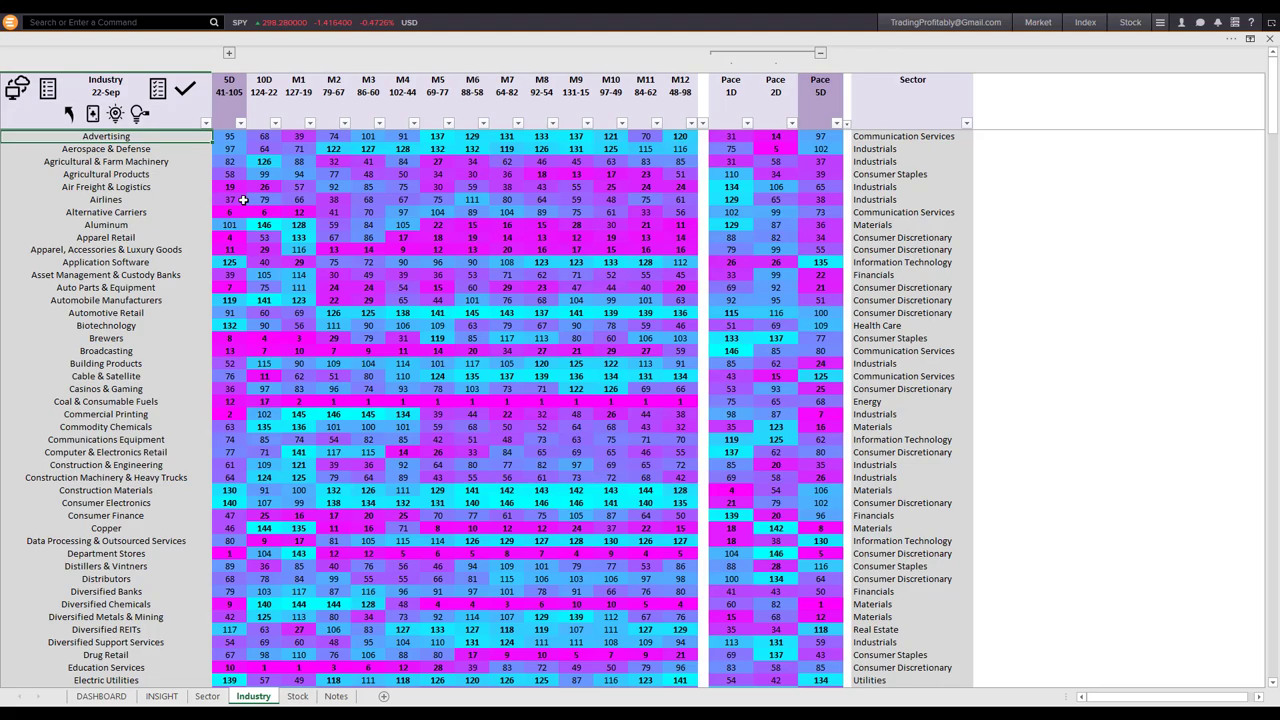
click(231, 103)
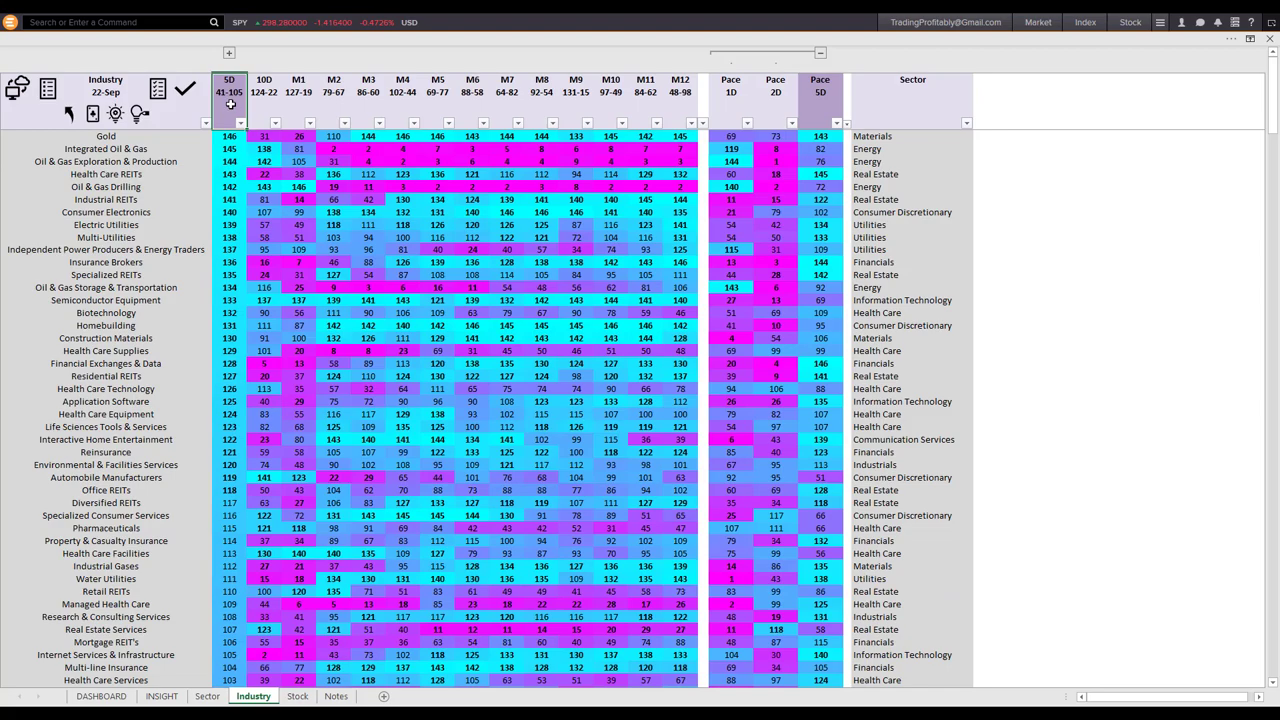
click(231, 103)
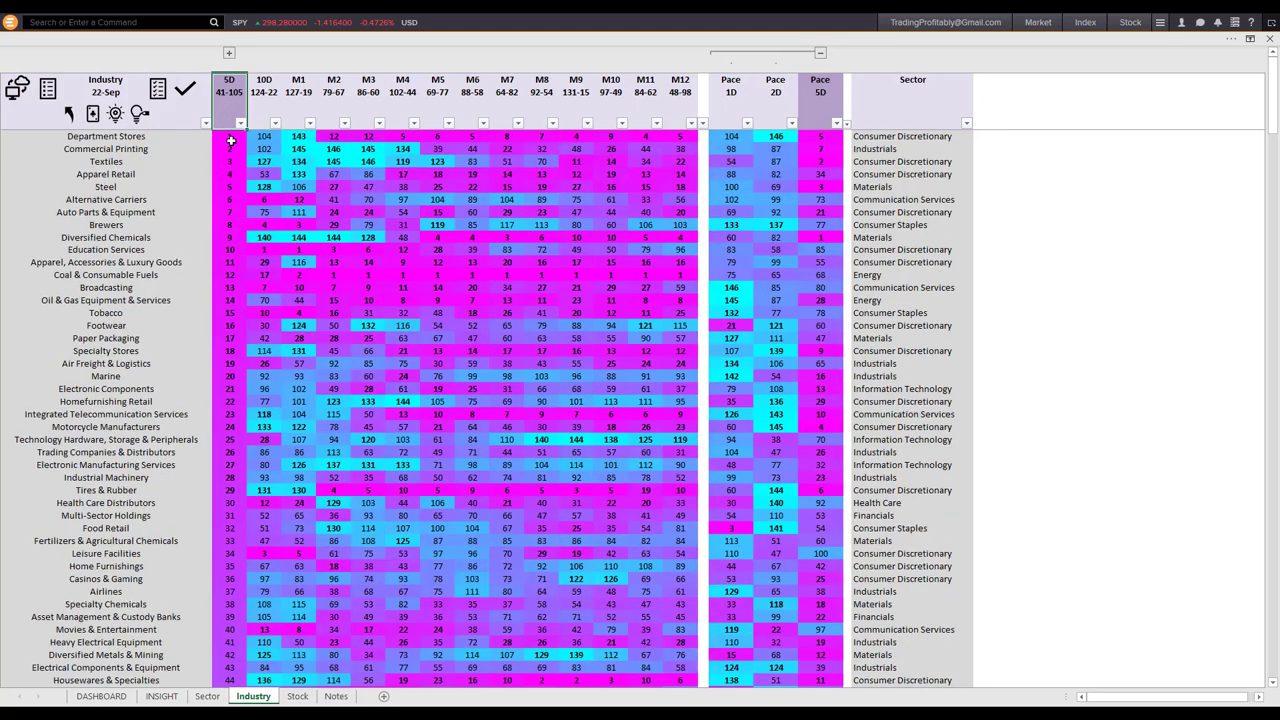
drag(230, 137, 223, 363)
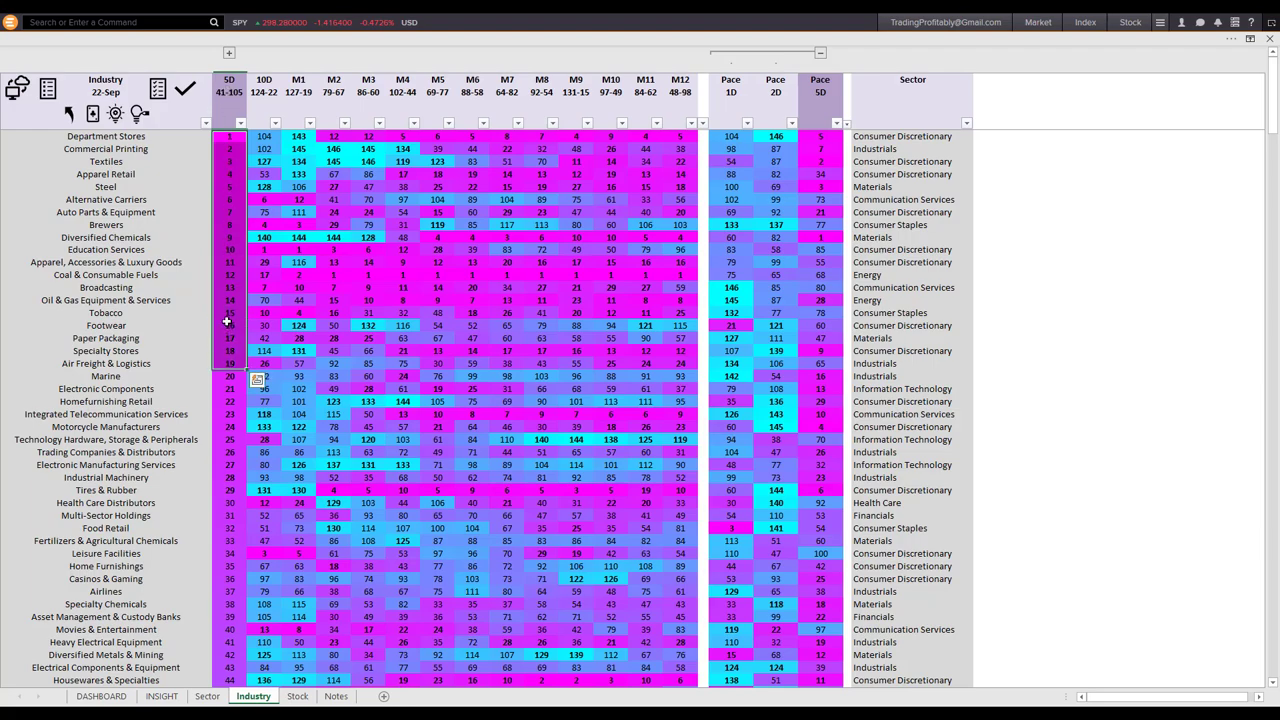
Highlight the Footwear industry row, draw arrows to its 5D, M3 and M4 ranks, and clear the drawings.
click(118, 326)
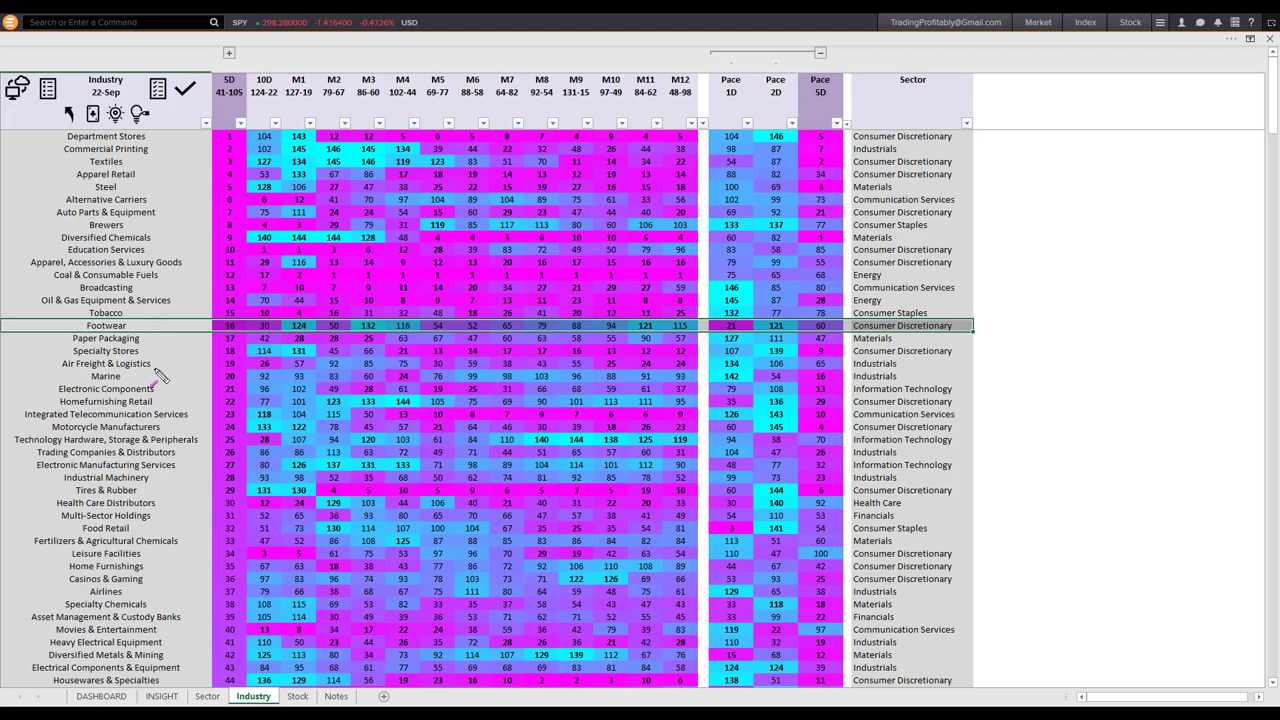
drag(156, 366, 198, 337)
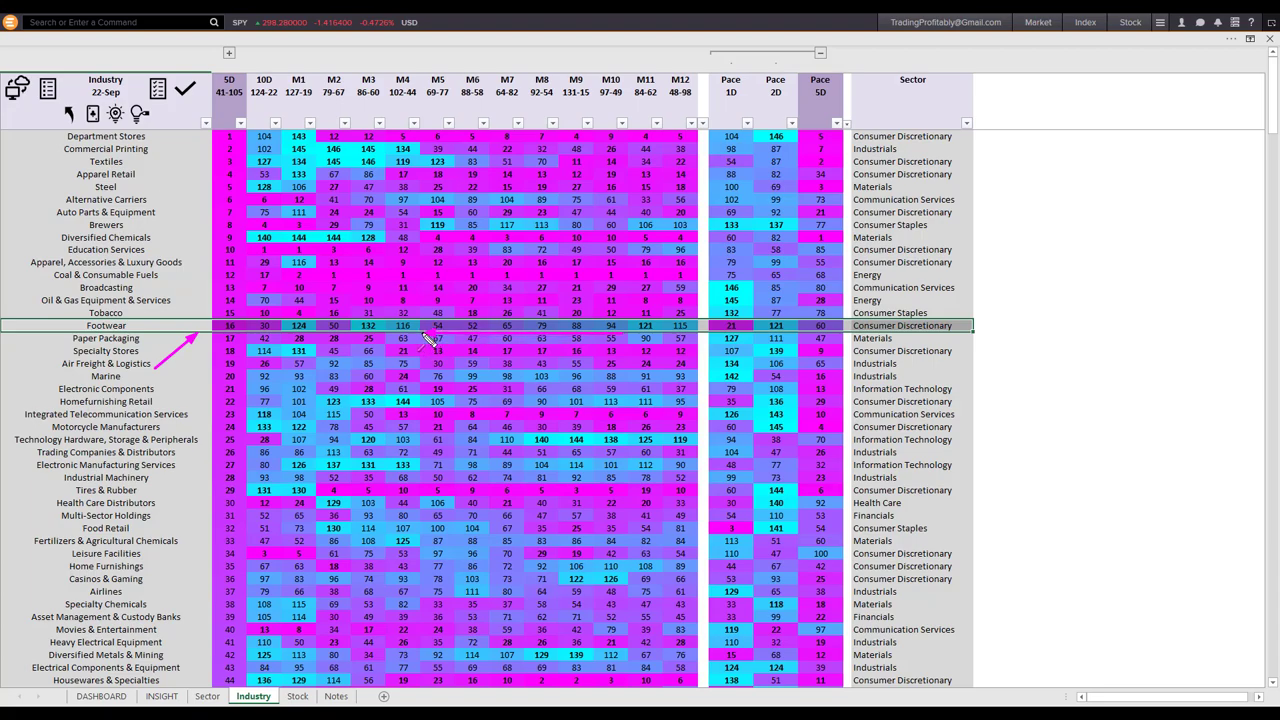
drag(440, 392, 412, 332)
drag(348, 392, 379, 335)
drag(168, 302, 208, 326)
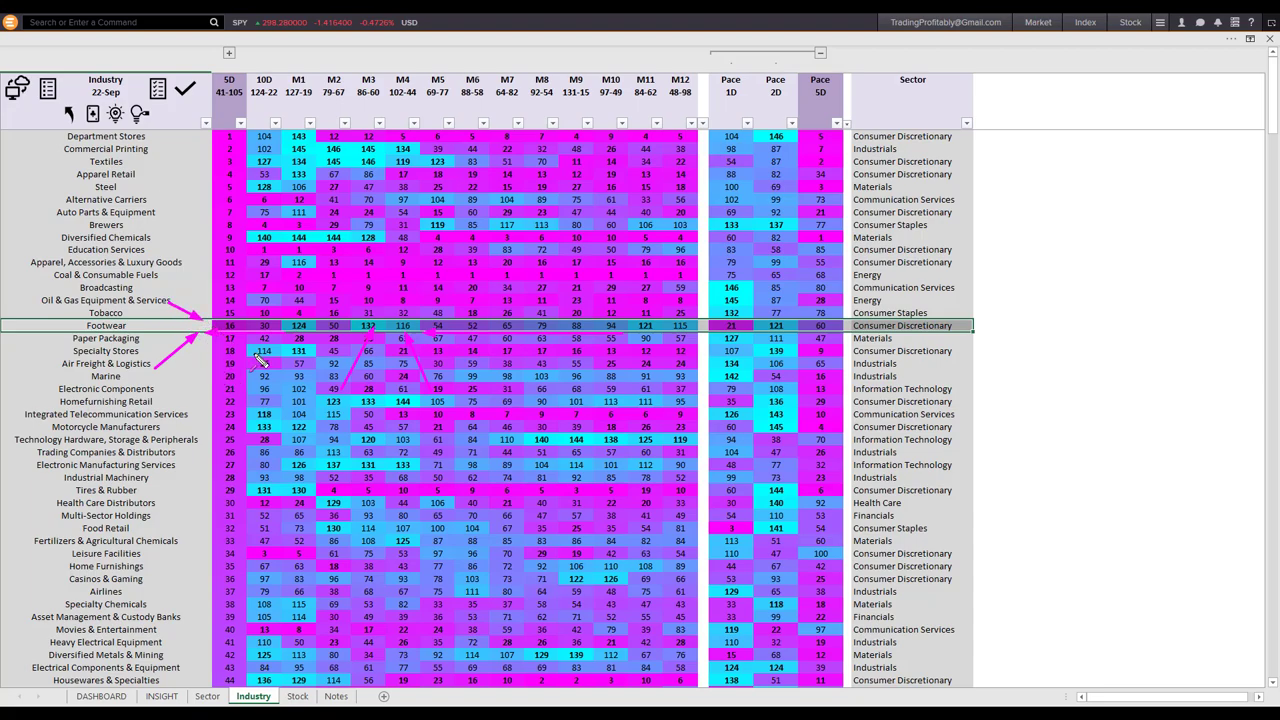
key(e)
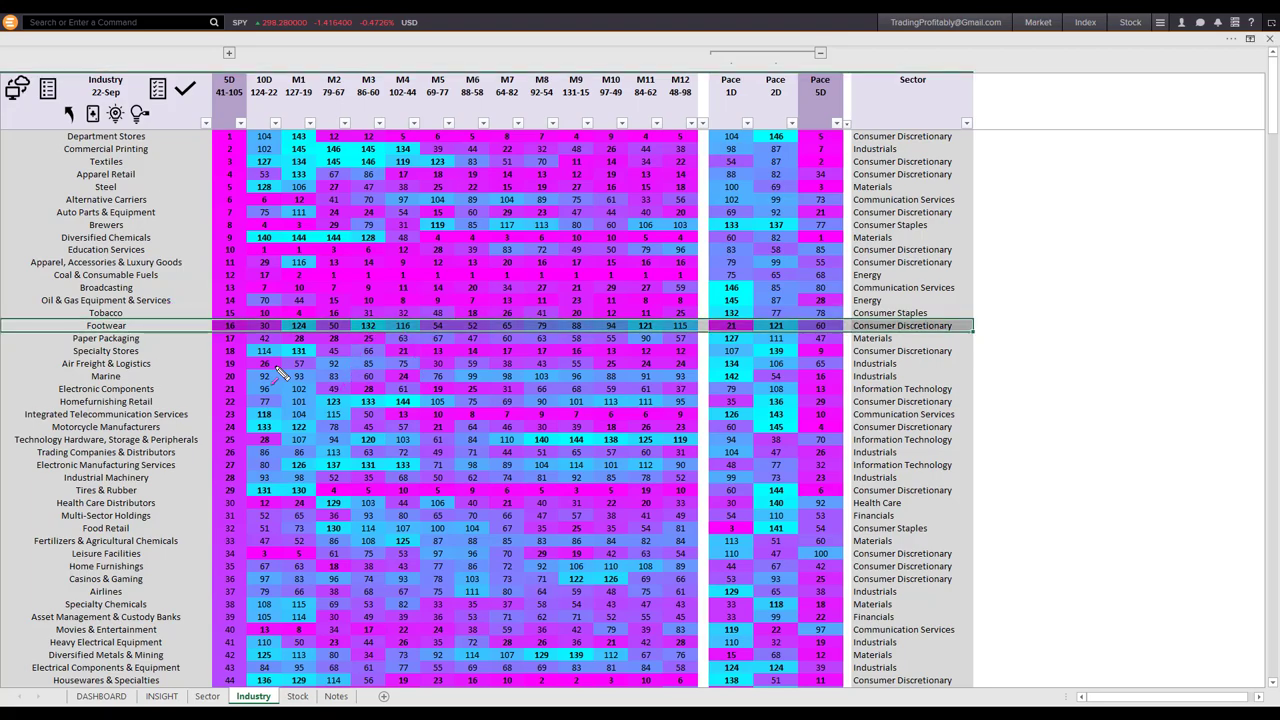
List the Footwear stocks in the Stock sheet, sort them by Valuation in ascending order, and highlight the two lowest valuations.
click(184, 92)
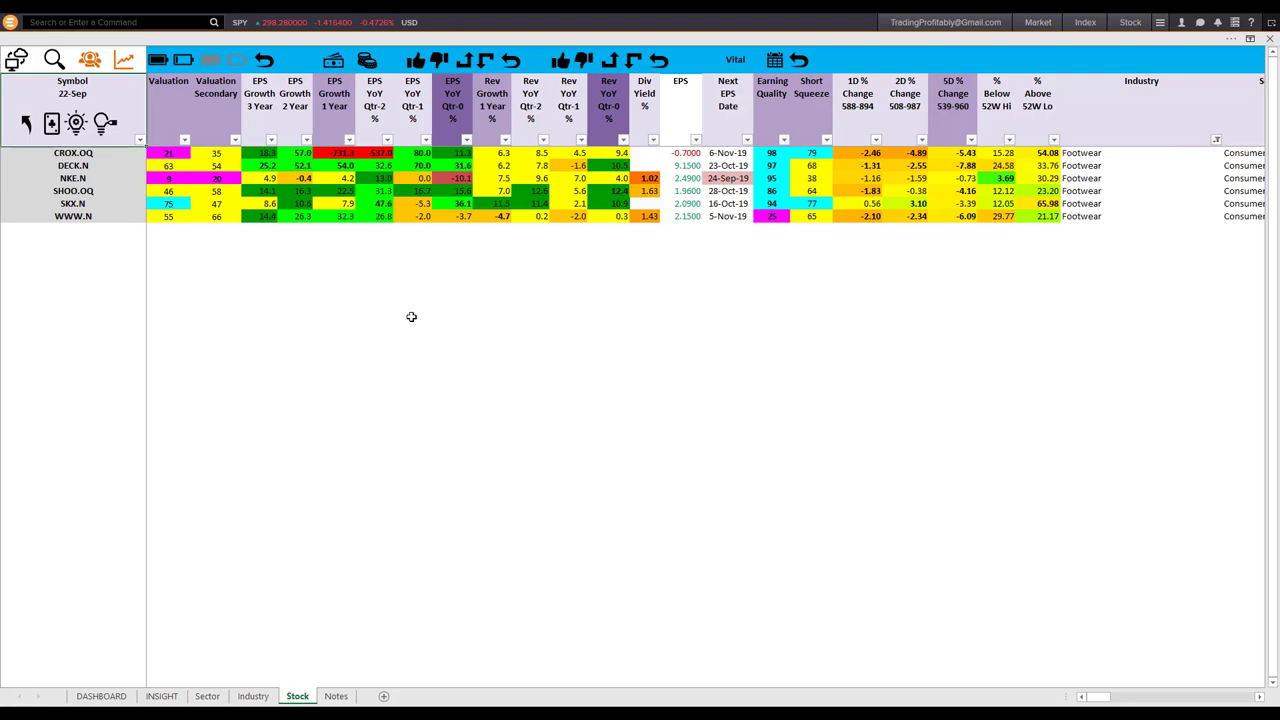
click(174, 112)
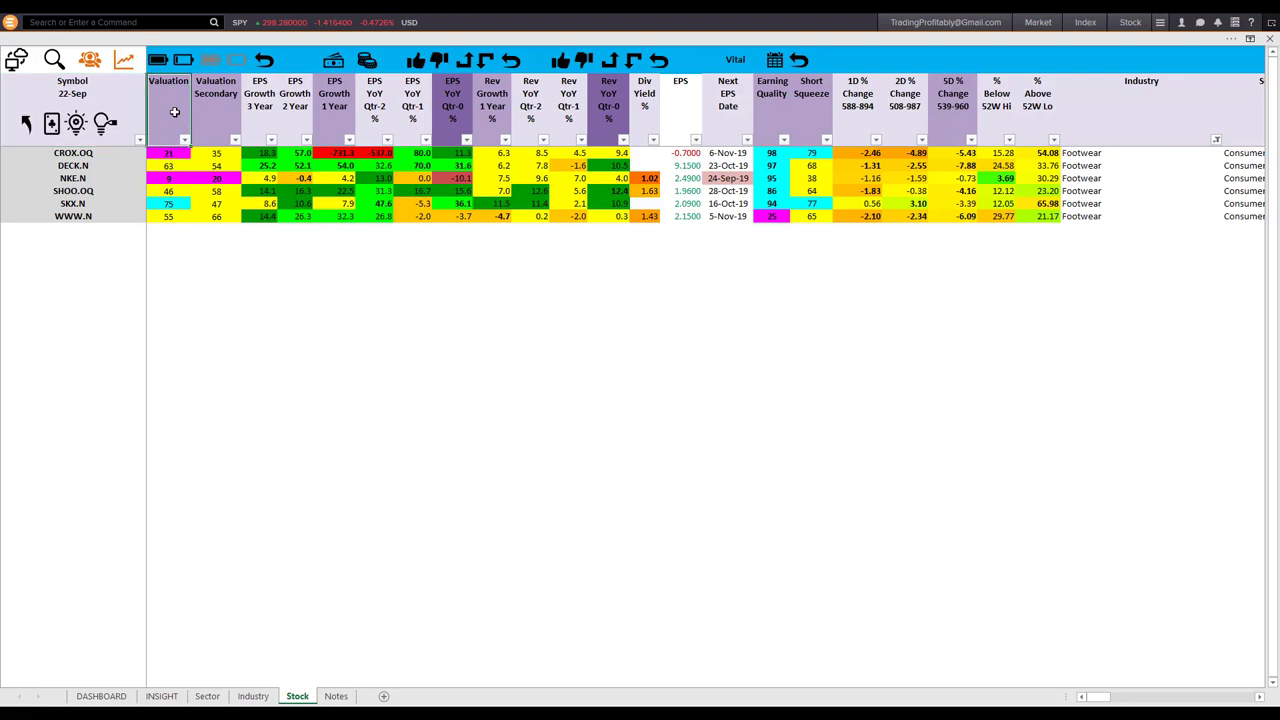
click(174, 112)
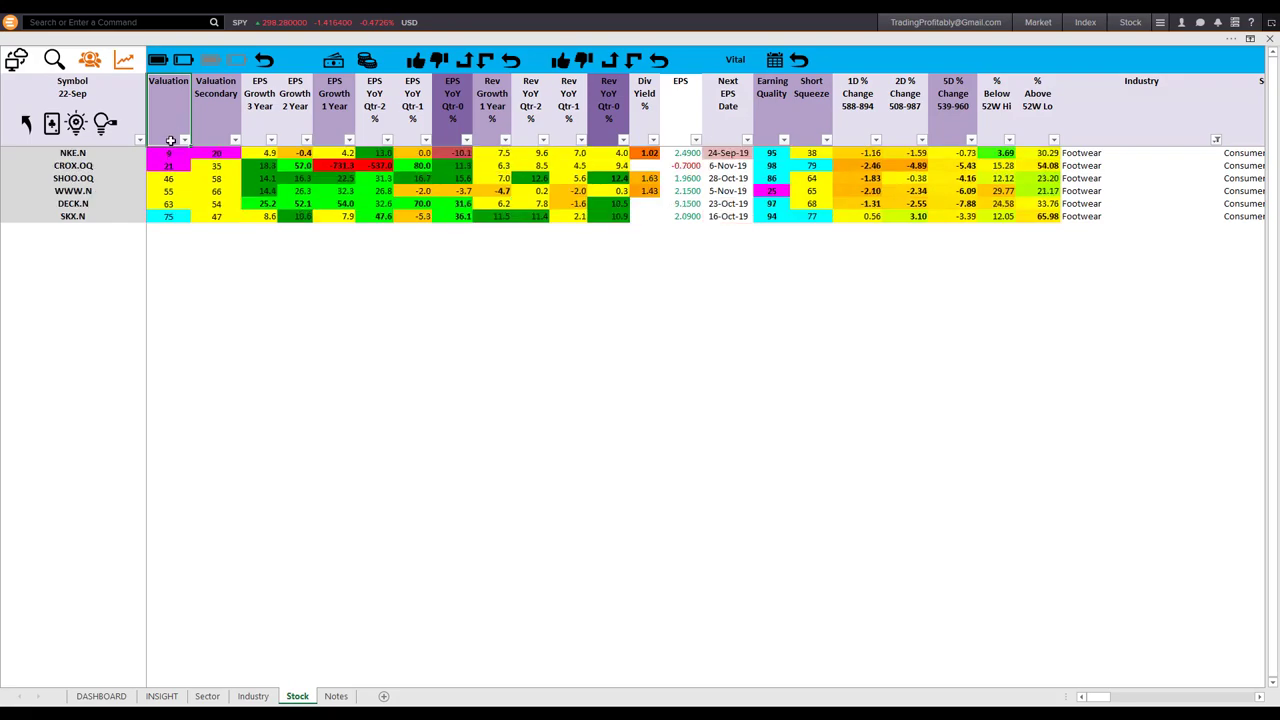
drag(161, 153, 166, 166)
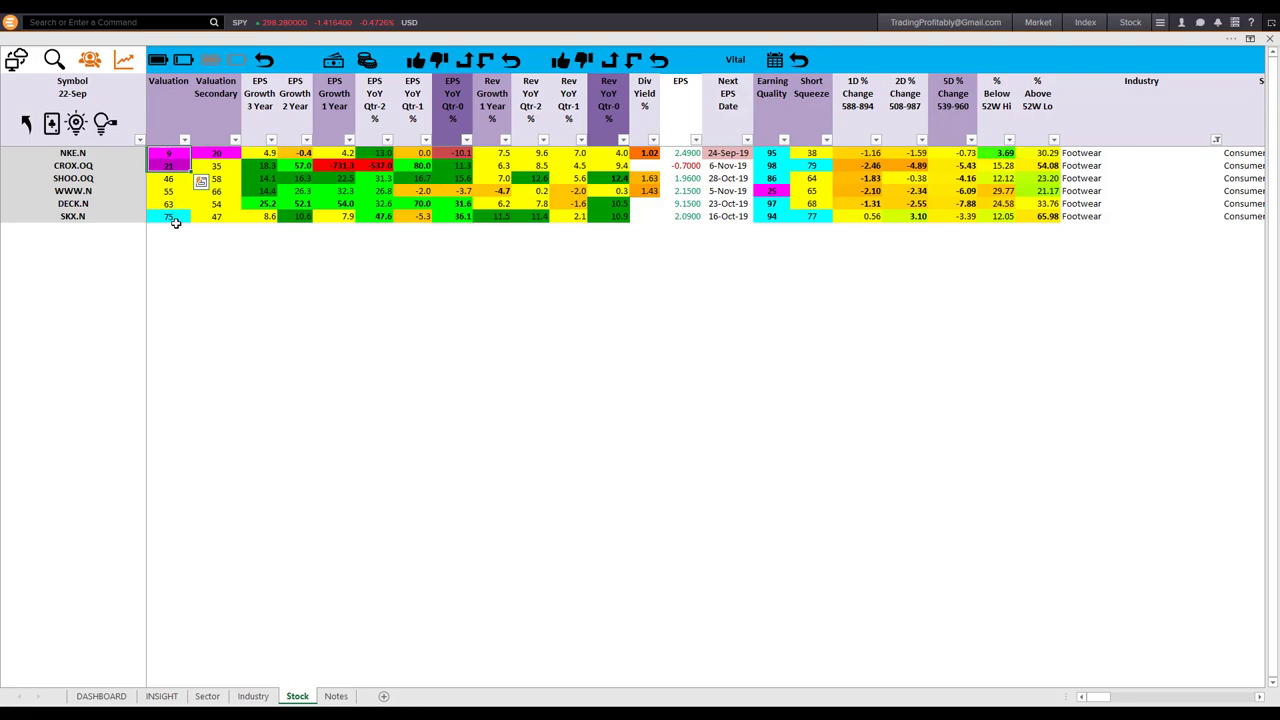
Highlight the NKE.N row and draw arrows to its Valuation, Valuation Secondary and Footwear industry cells.
click(105, 154)
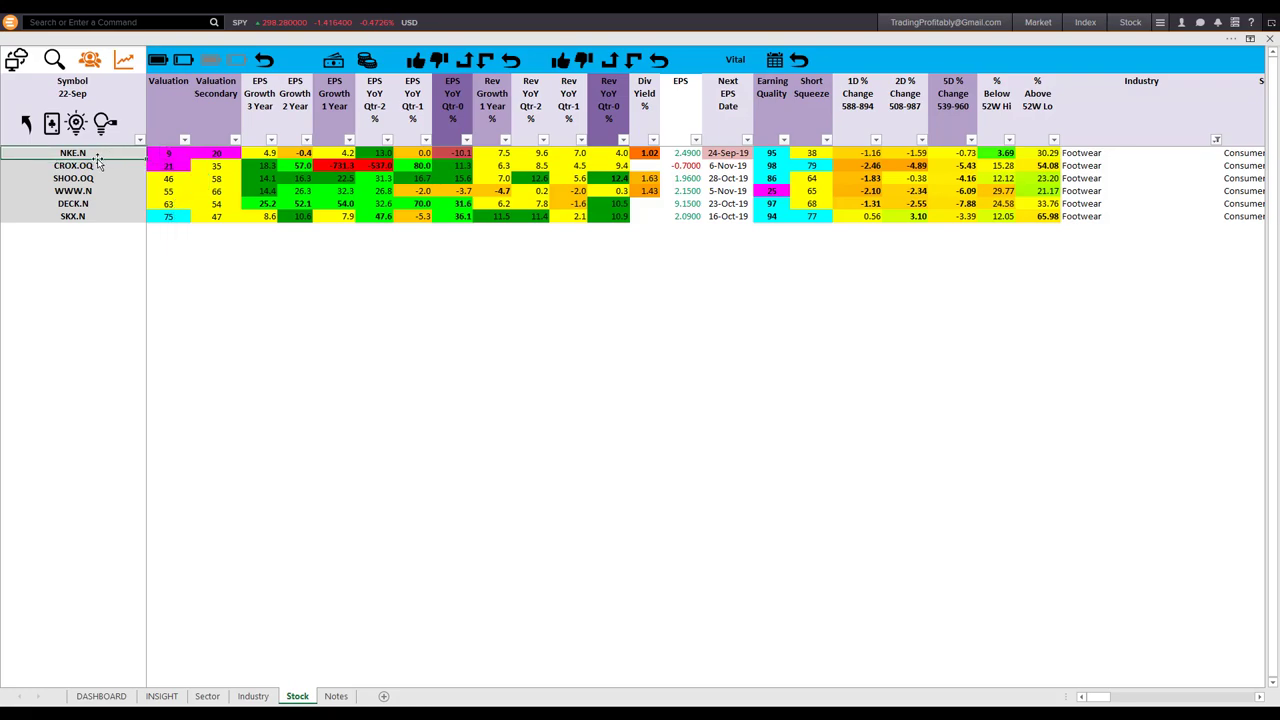
key(shift+space)
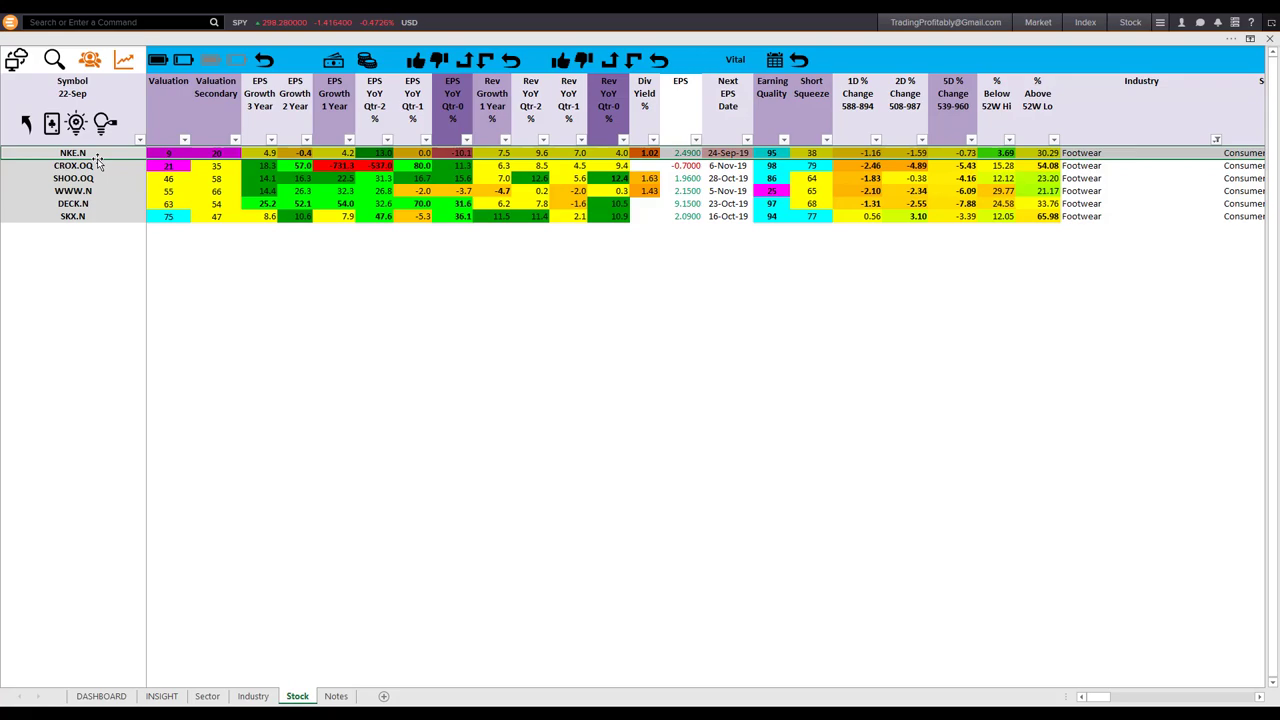
mouse_move(150, 112)
mouse_down()
mouse_move(166, 137)
mouse_move(218, 138)
mouse_up()
drag(1068, 112, 1074, 146)
Draw arrows to the EPS YoY Qtr-2, Qtr-1 and Qtr-0 values of NKE.N.
mouse_move(475, 110)
mouse_down()
mouse_move(460, 140)
mouse_move(428, 119)
mouse_move(420, 140)
mouse_up()
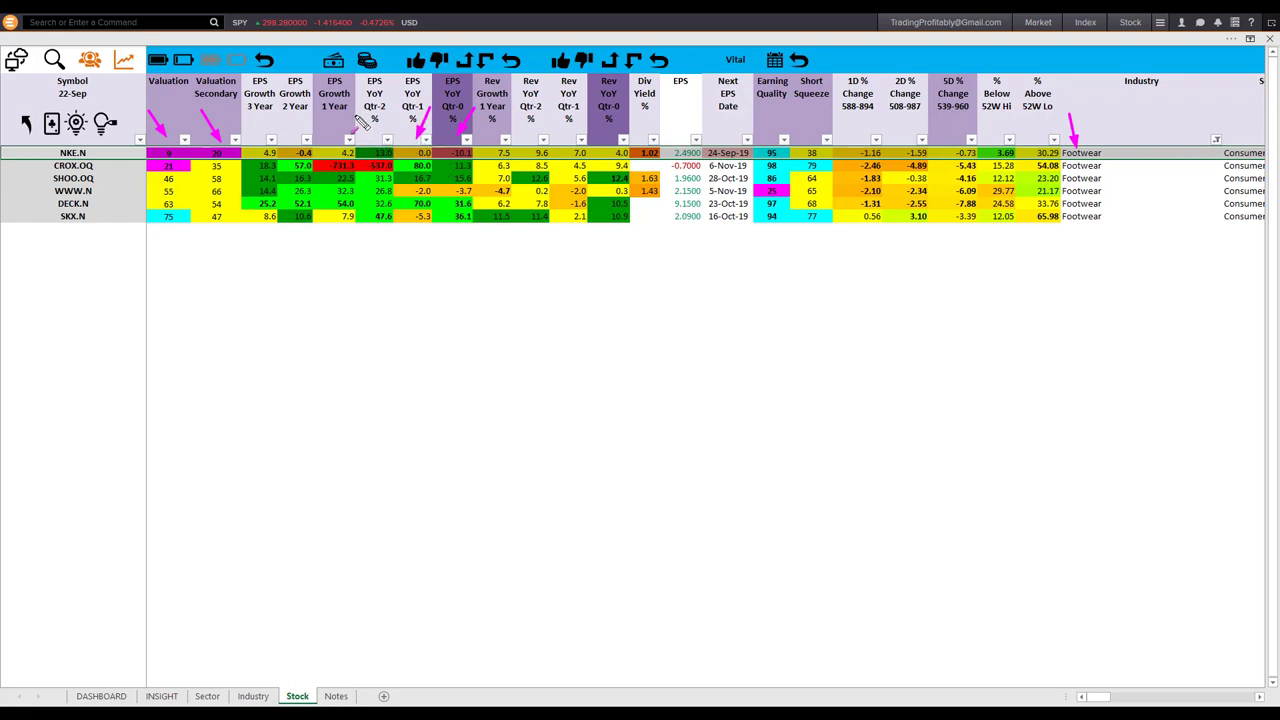
mouse_move(358, 116)
mouse_down()
mouse_move(387, 141)
mouse_move(414, 142)
mouse_up()
drag(466, 106, 455, 133)
Draw arrows to the NKE.N symbol and, again, to its Valuation and EPS YoY Qtr-0 values.
drag(12, 200, 48, 158)
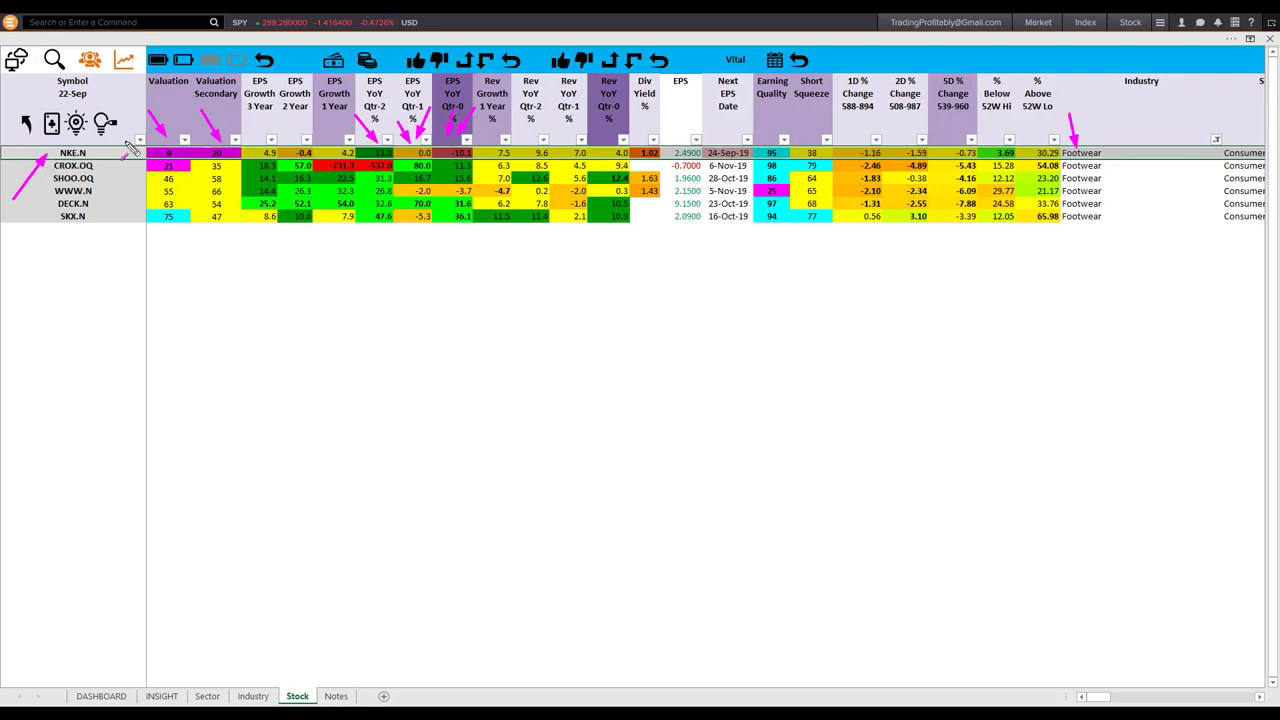
drag(140, 120, 164, 140)
drag(496, 113, 466, 139)
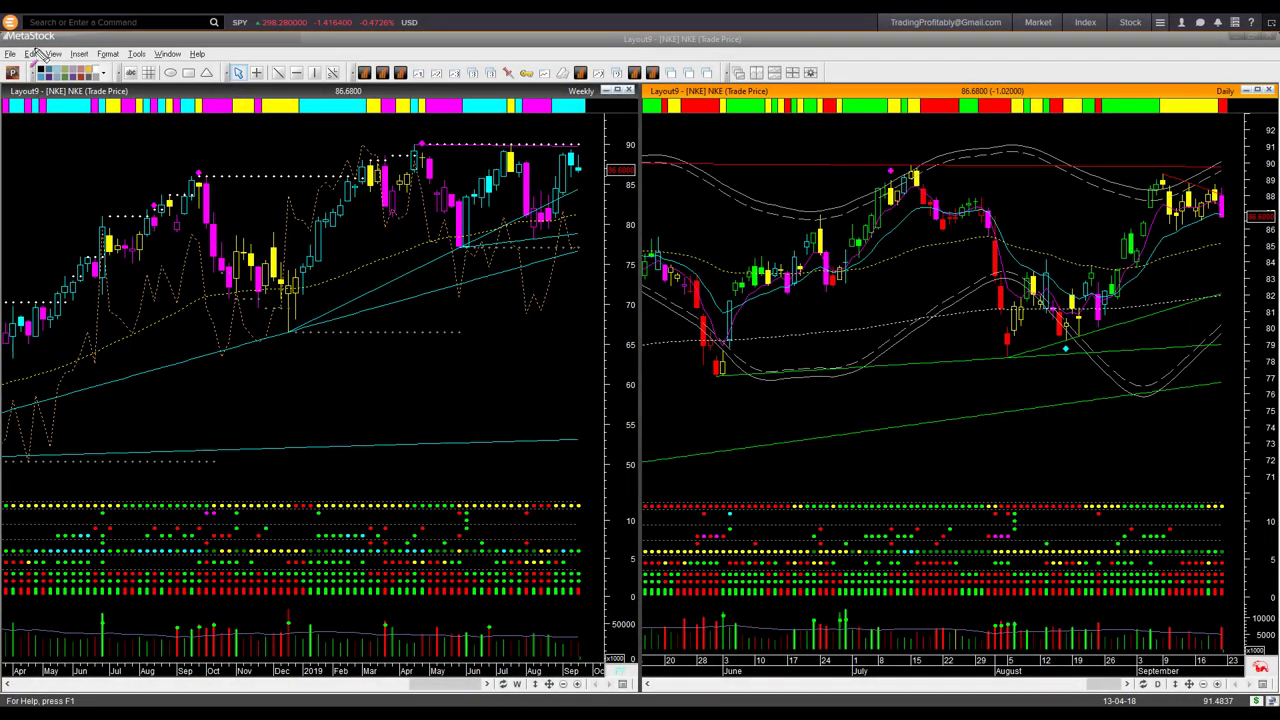
Draw arrows to the NKE title of the weekly chart and to the latest weekly candles just below the dotted resistance near 90.
drag(8, 155, 42, 104)
drag(544, 121, 569, 146)
mouse_move(576, 146)
mouse_down()
mouse_move(600, 146)
mouse_move(589, 165)
mouse_up()
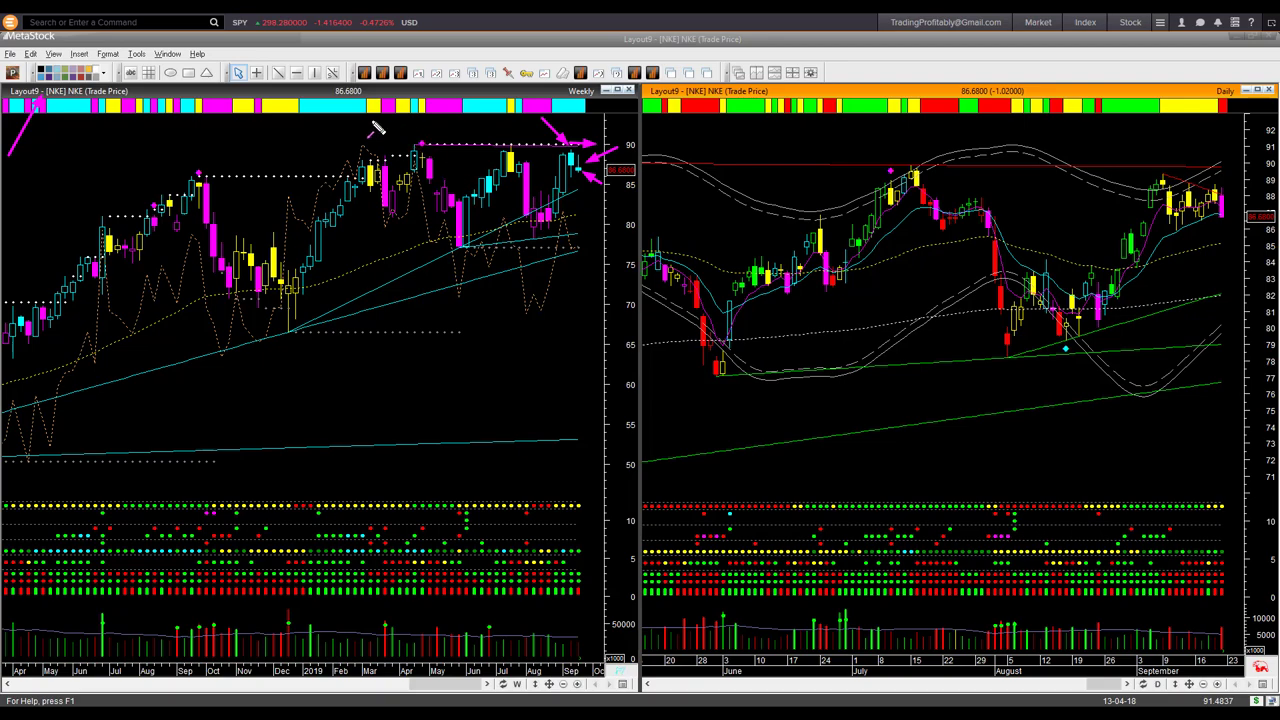
Draw arrows on the weekly chart to the April, July and September peaks and downward from each of them.
drag(378, 128, 423, 147)
drag(423, 180, 450, 252)
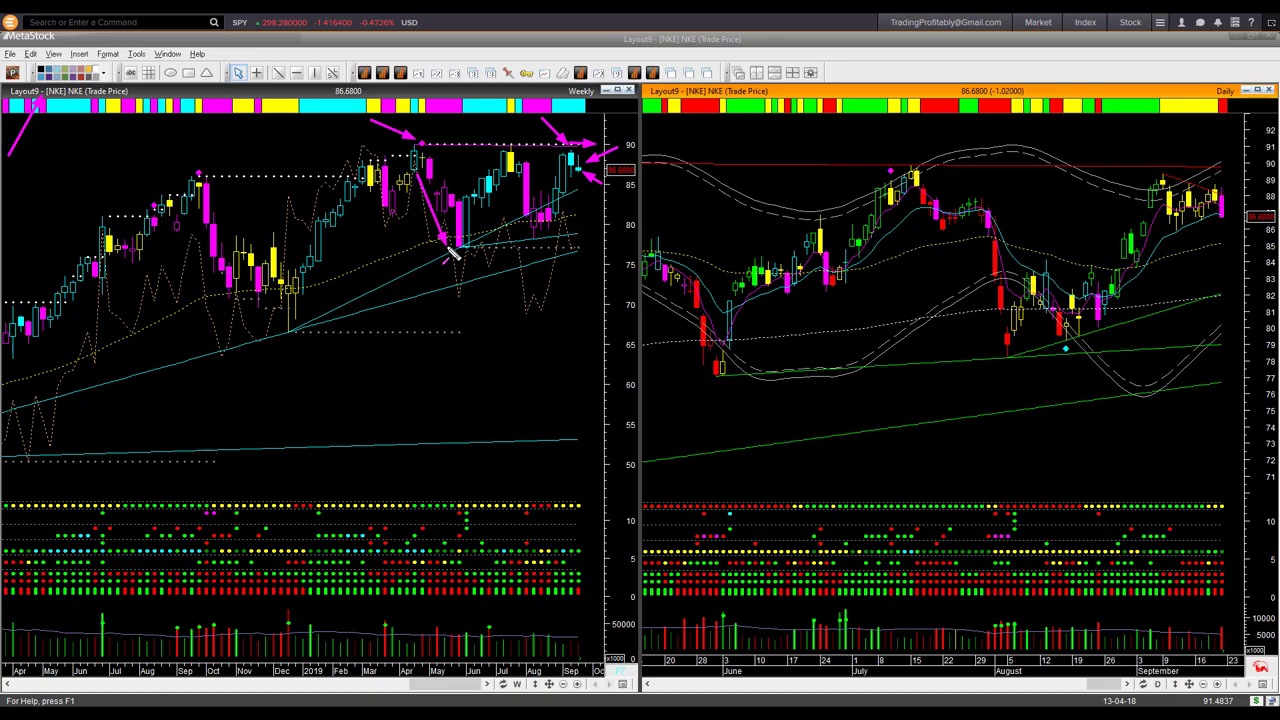
drag(488, 118, 509, 146)
drag(563, 113, 573, 146)
drag(494, 147, 540, 233)
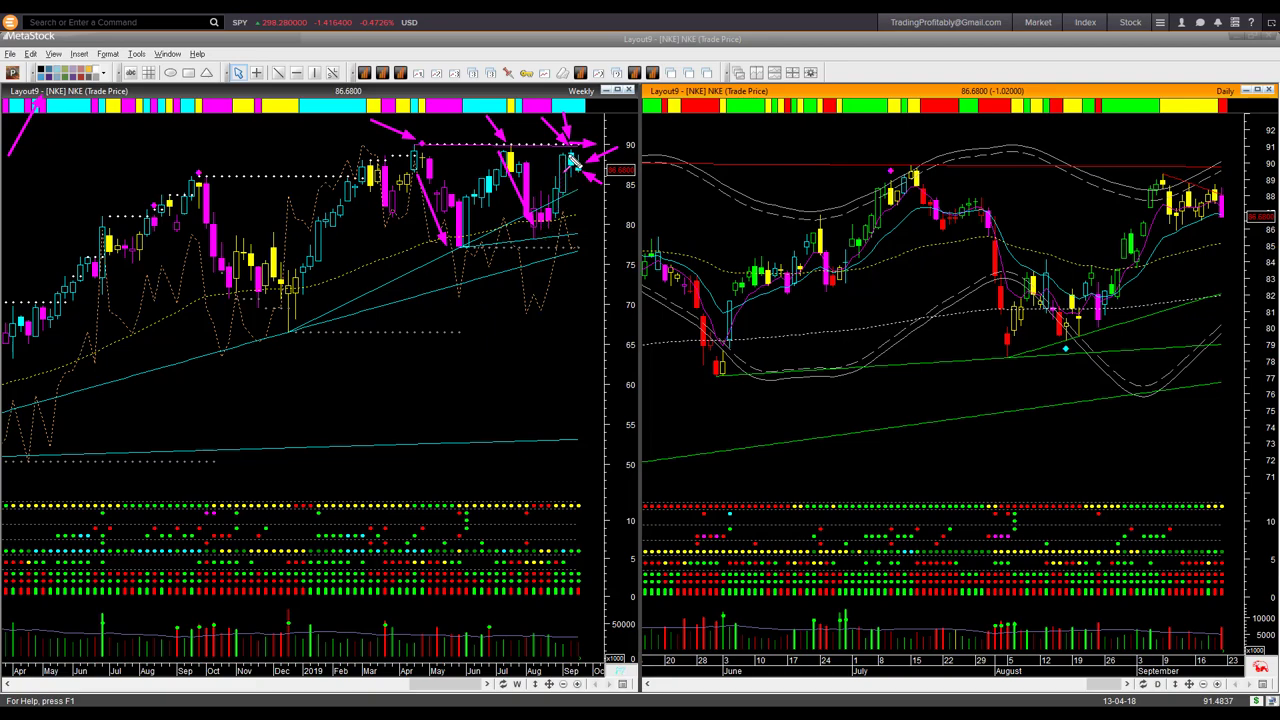
drag(578, 157, 608, 193)
Mark the daily chart's range with arrows along and to the resistance near 90 and the rising support line, plus a vertical arrow between them.
mouse_move(742, 158)
mouse_down()
mouse_move(918, 173)
mouse_move(1234, 164)
mouse_move(1220, 160)
mouse_up()
drag(783, 374, 1213, 357)
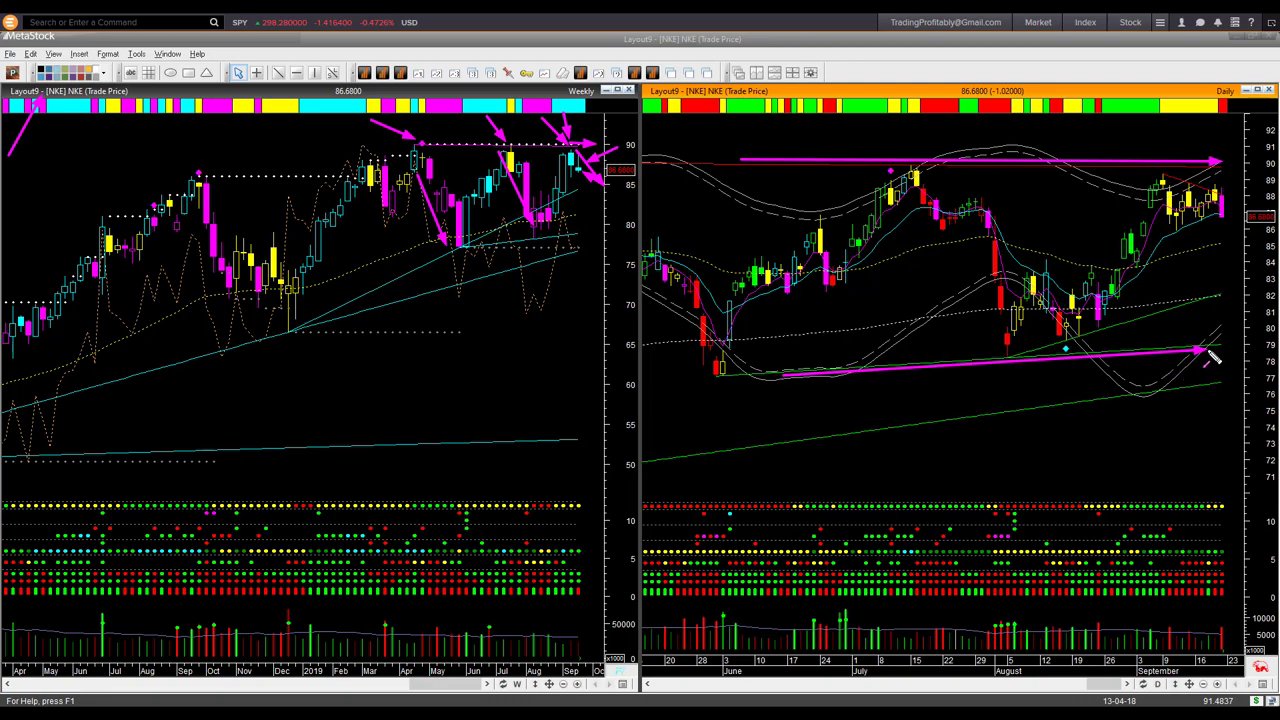
drag(1055, 106, 1070, 156)
drag(961, 389, 1015, 365)
drag(748, 161, 752, 369)
Draw daily chart arrows to the July high, the mid-August low, the short falling trendline and the last candle, and clear all arrows.
drag(868, 130, 912, 160)
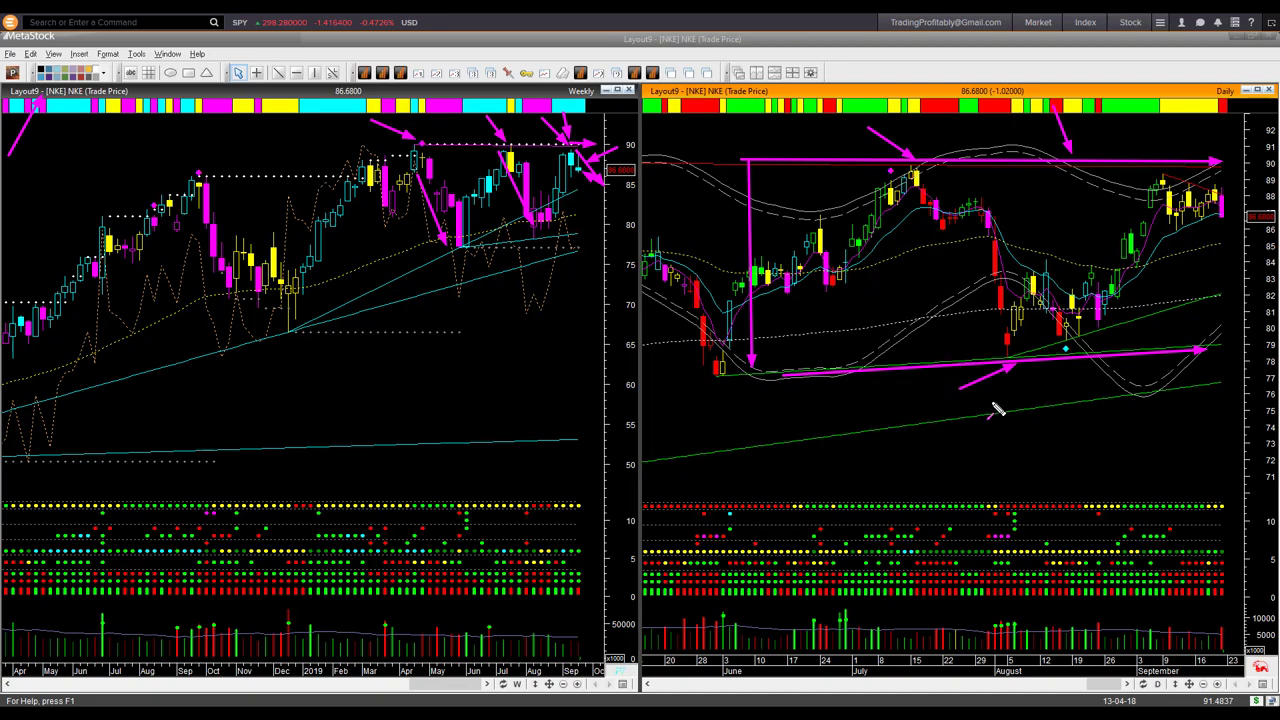
drag(1003, 393, 1064, 362)
drag(1166, 168, 1241, 189)
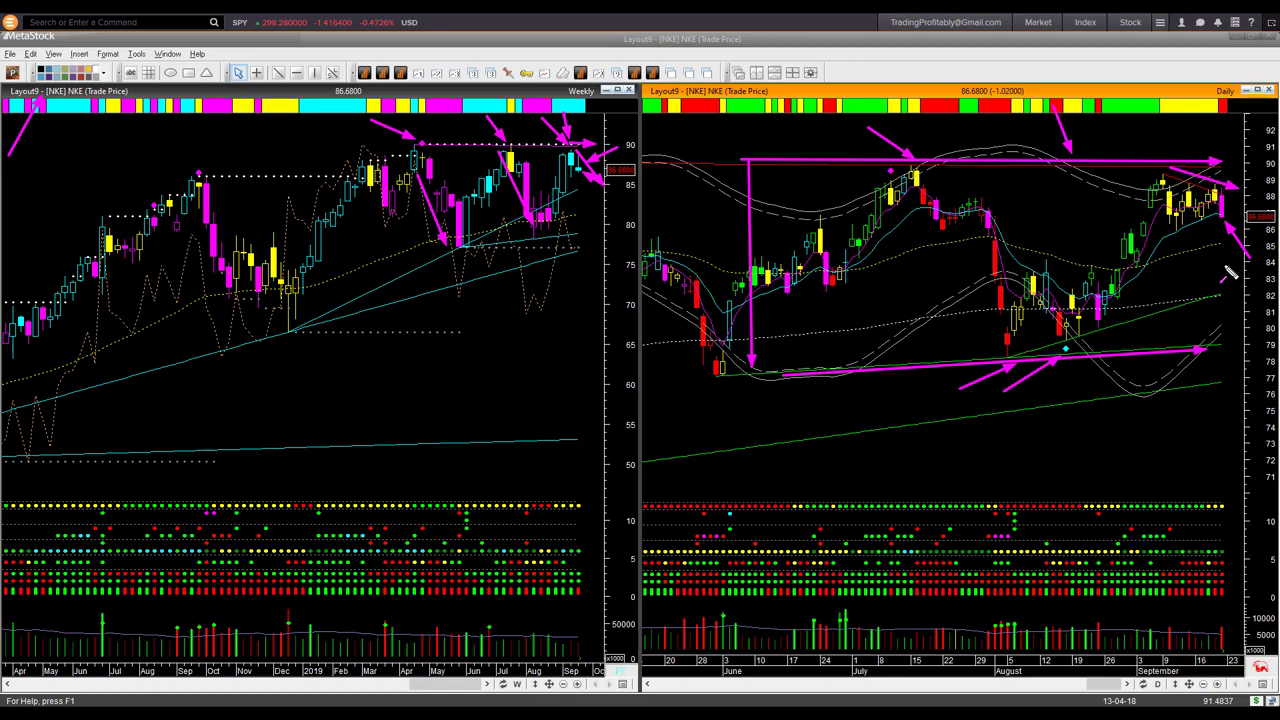
key(Escape)
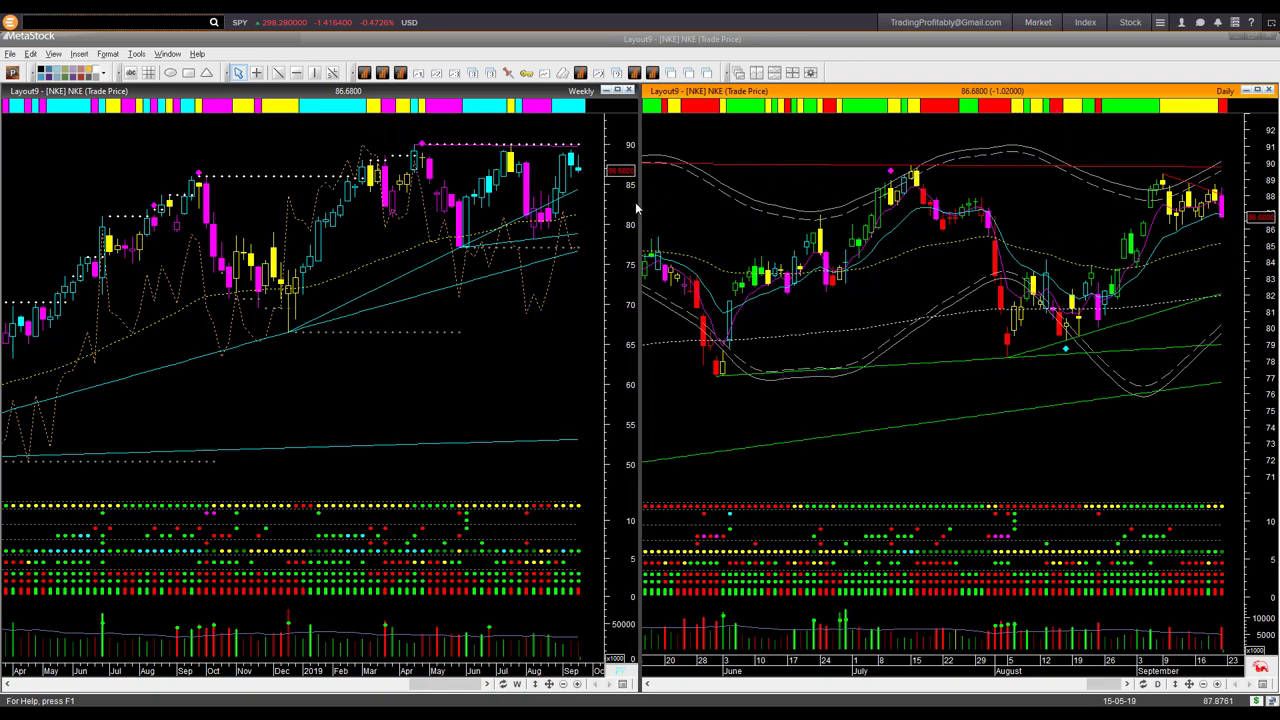
Draw arrows to the latest weekly and daily candles, along the short falling trendline, and toward the yellow average and upper green trendline on the daily chart.
drag(637, 201, 591, 176)
drag(1276, 200, 1230, 208)
drag(1214, 178, 1258, 196)
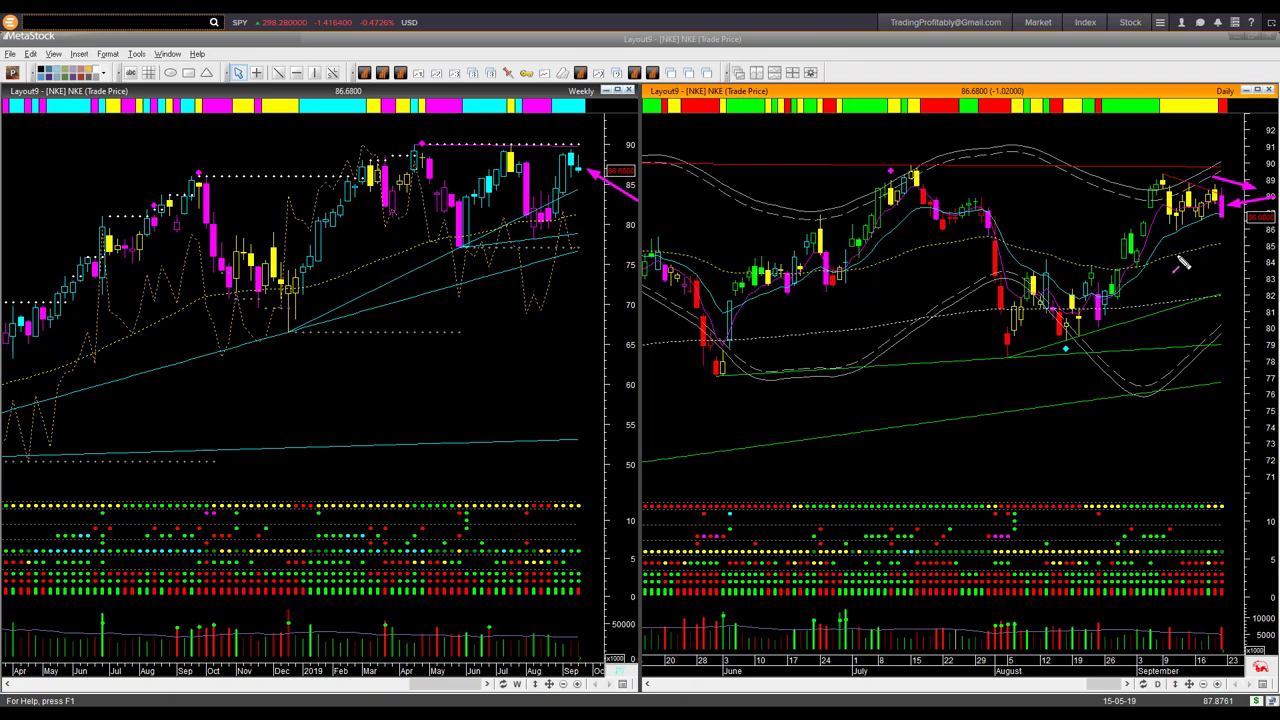
drag(1176, 258, 1248, 244)
drag(1199, 309, 1260, 288)
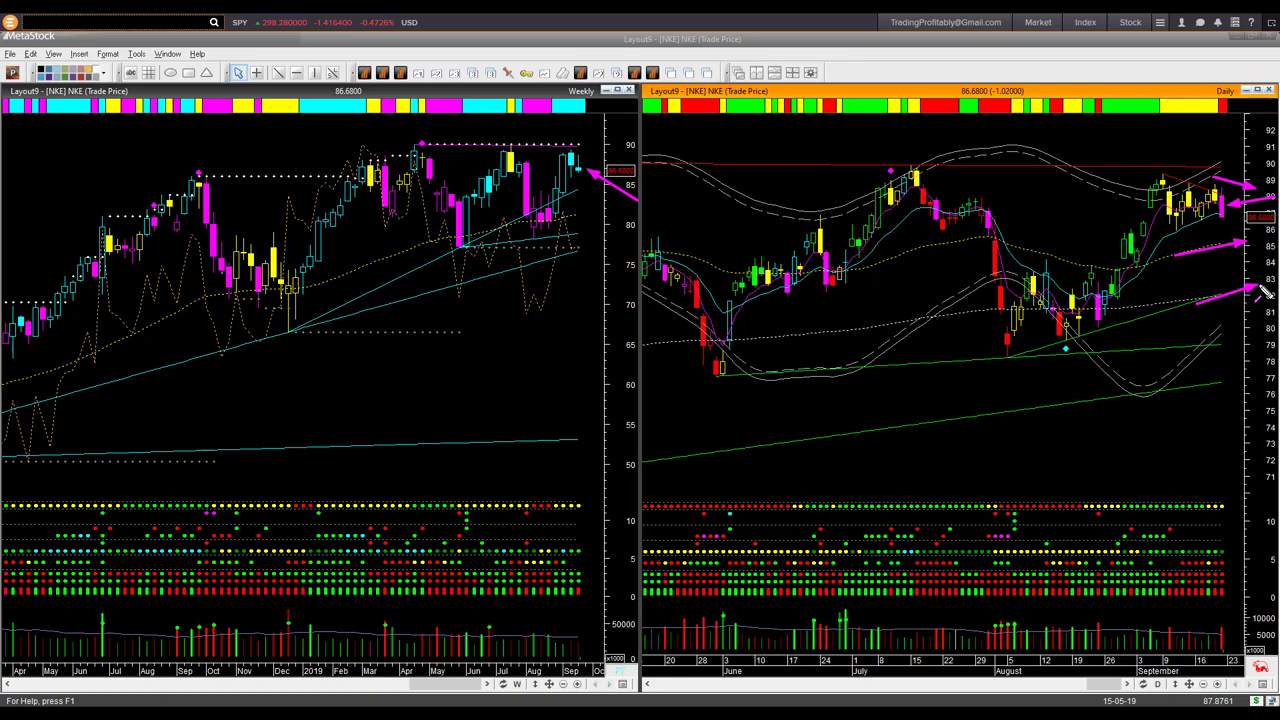